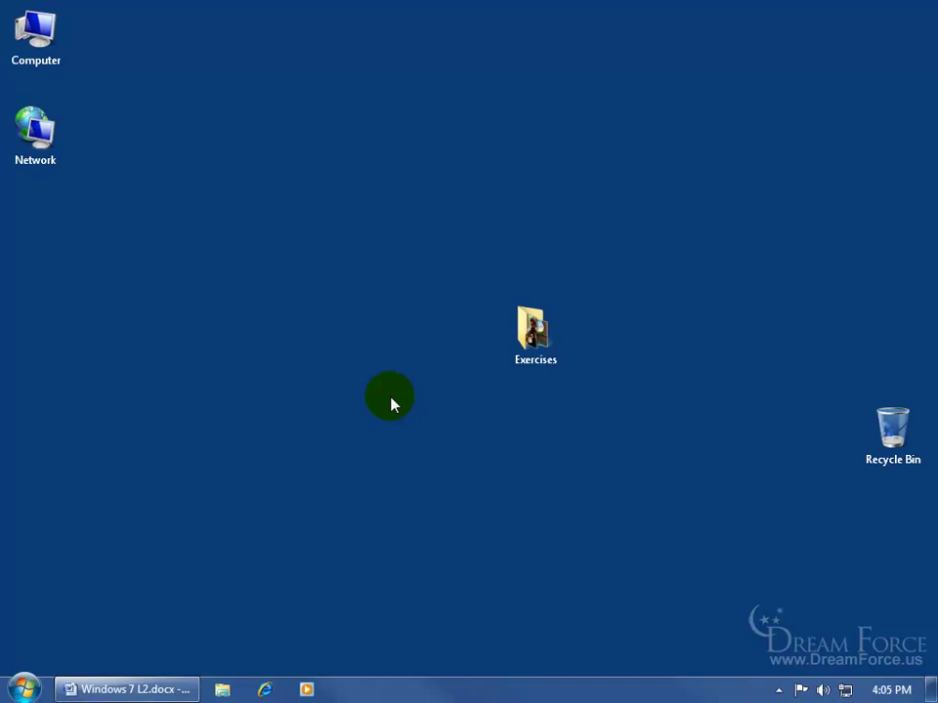
- Open the Exercises folder from the desktop, examine the drives listed under Computer, and close the window
double_click(537, 334)
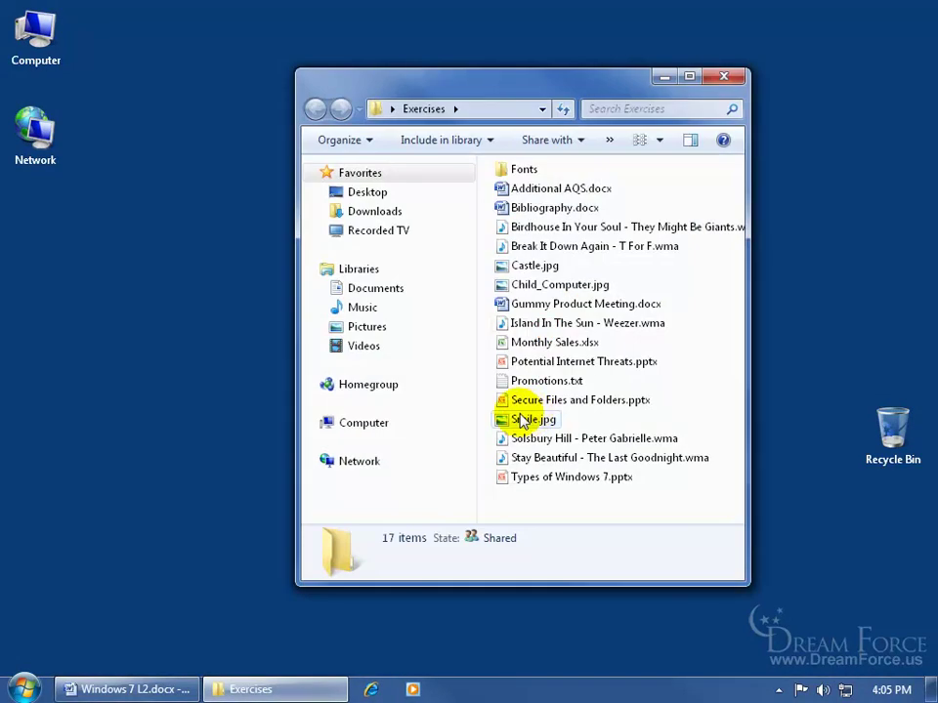
click(372, 430)
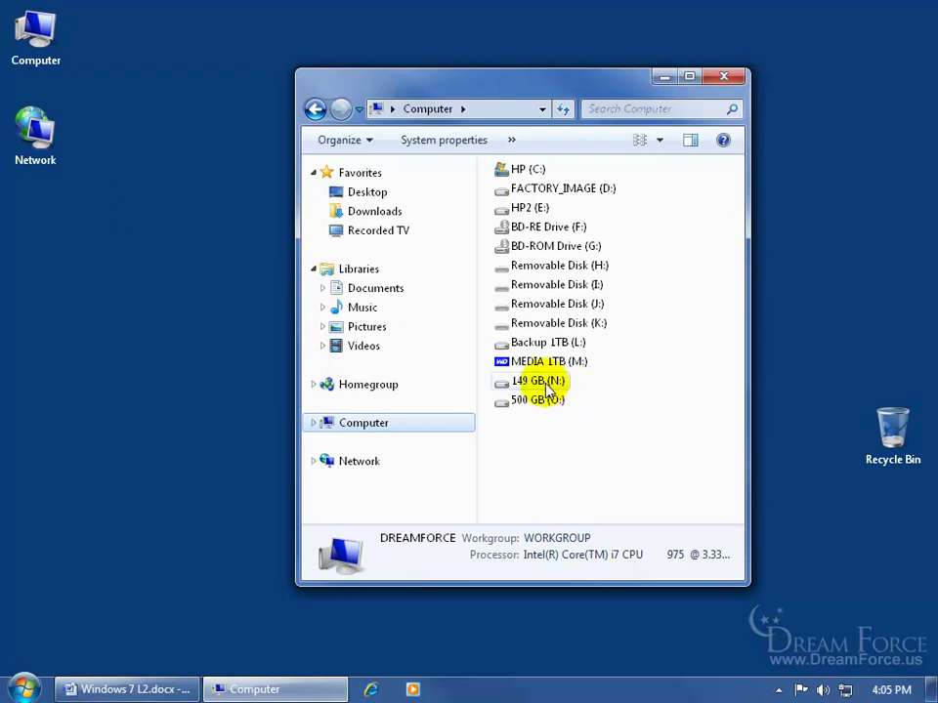
mouse_move(546, 391)
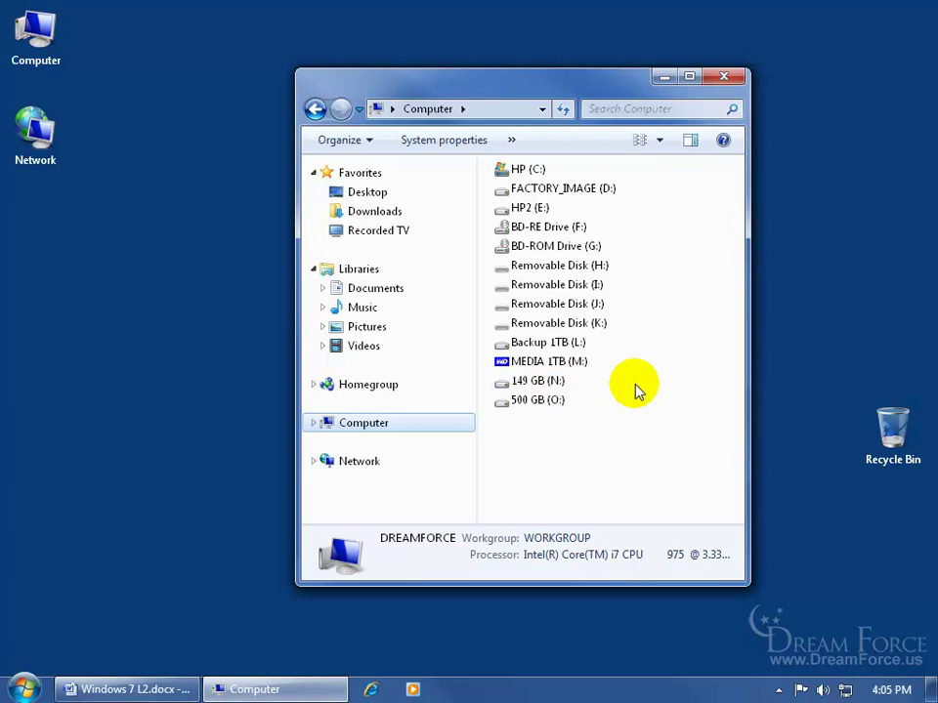
click(724, 76)
- Show the Computer drives and the Exercises folder side by side in two separate windows
click(537, 333)
double_click(537, 333)
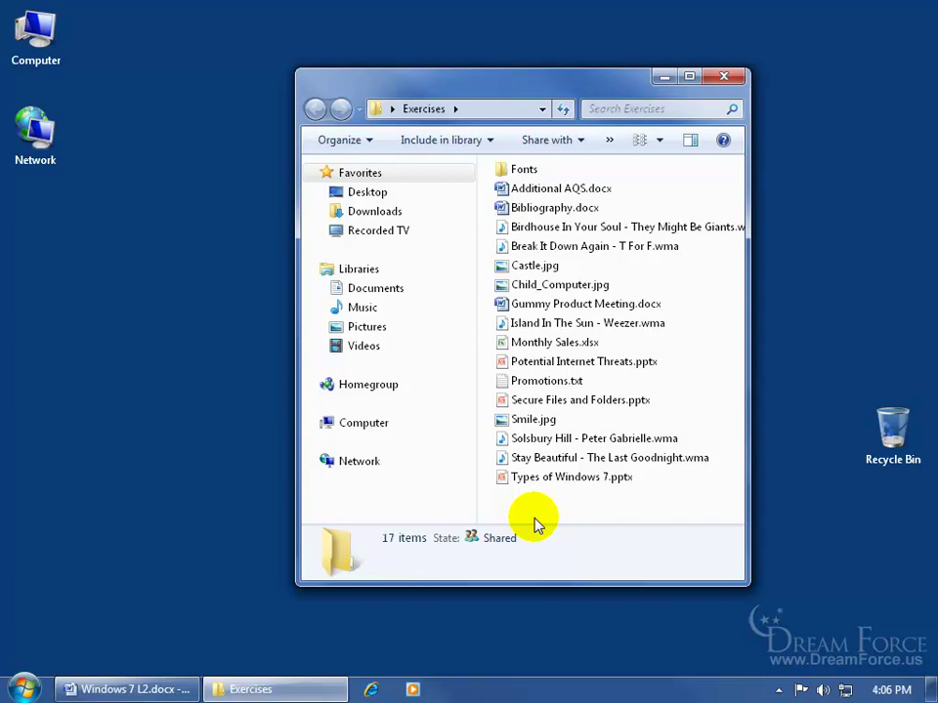
click(376, 441)
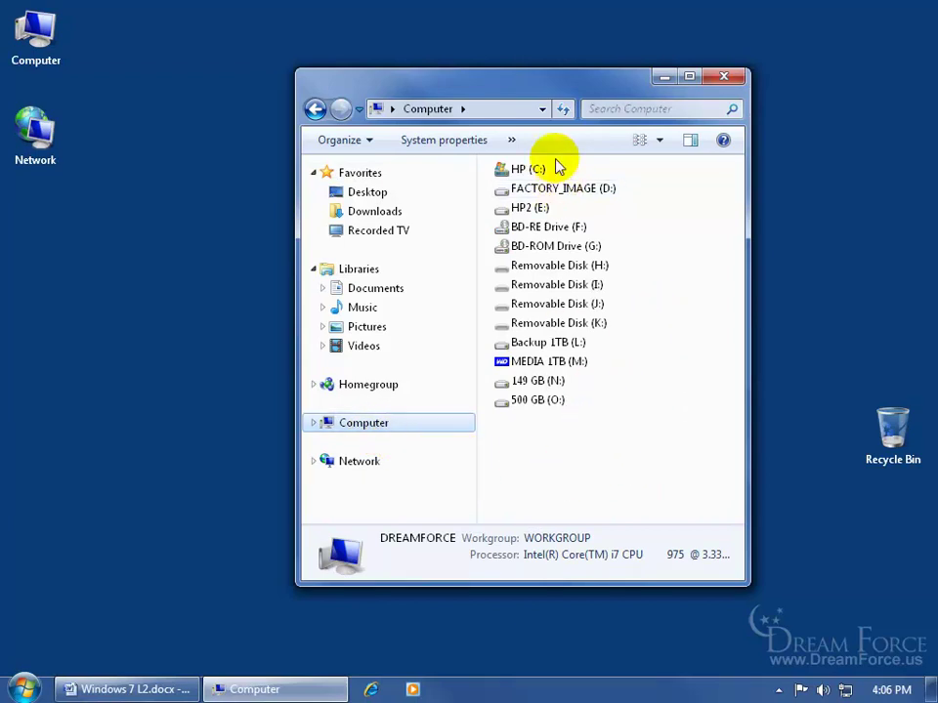
drag(502, 86, 255, 84)
double_click(543, 330)
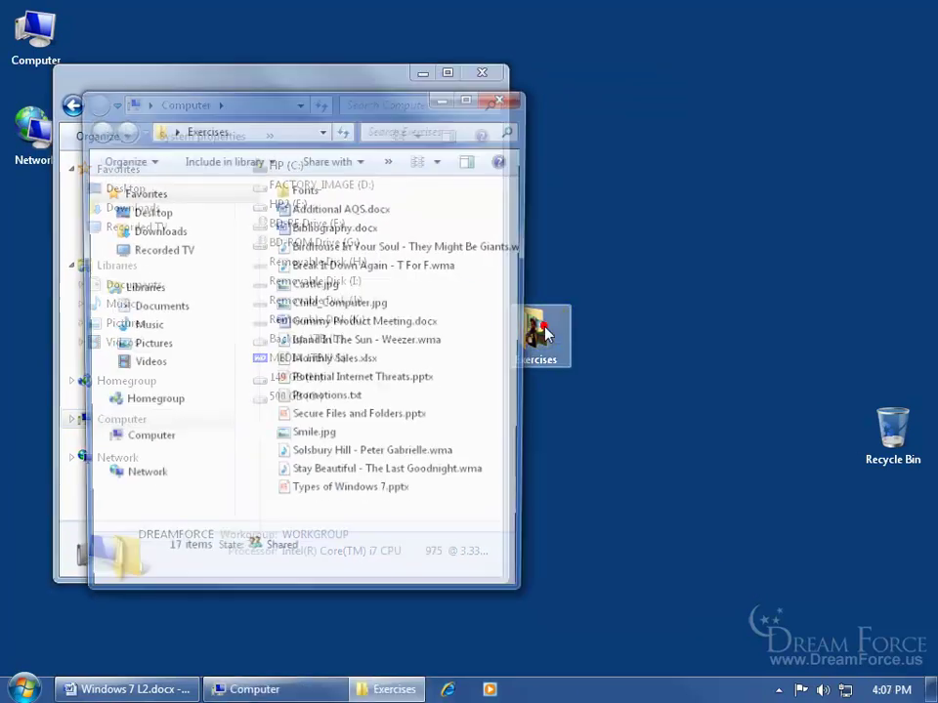
drag(306, 105, 737, 72)
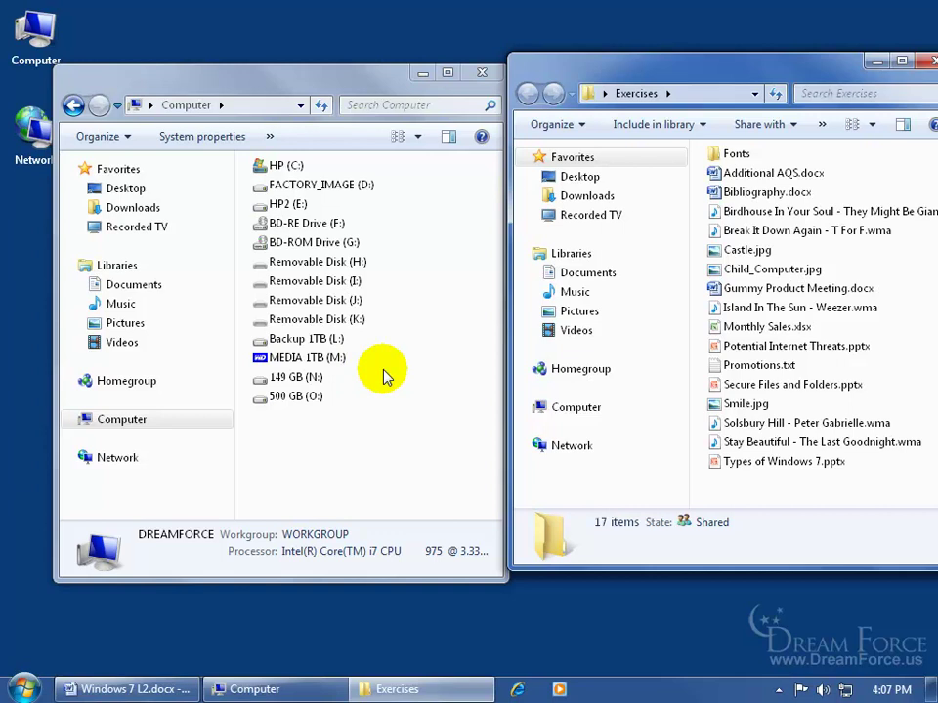
- Close the Computer window, expand the Computer drives in the Exercises window's folder tree, and close that window
click(480, 73)
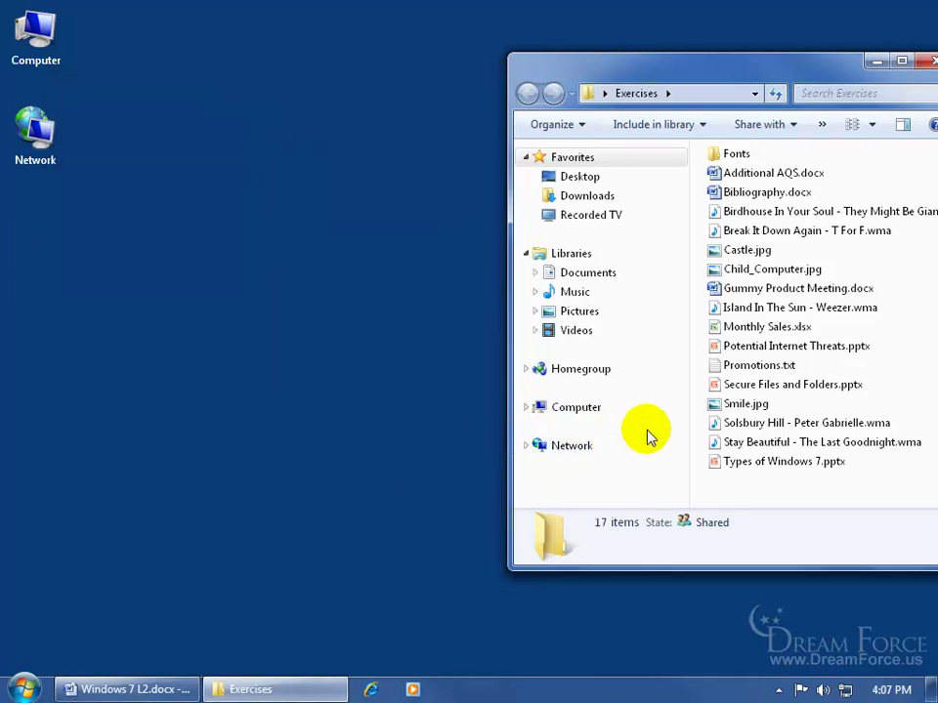
click(526, 407)
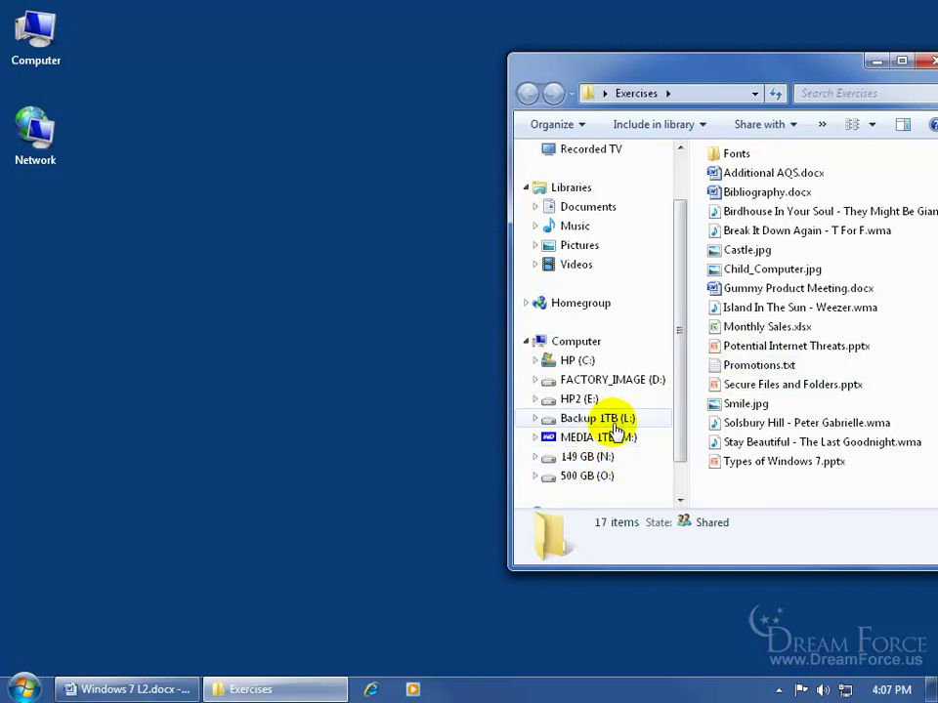
click(928, 60)
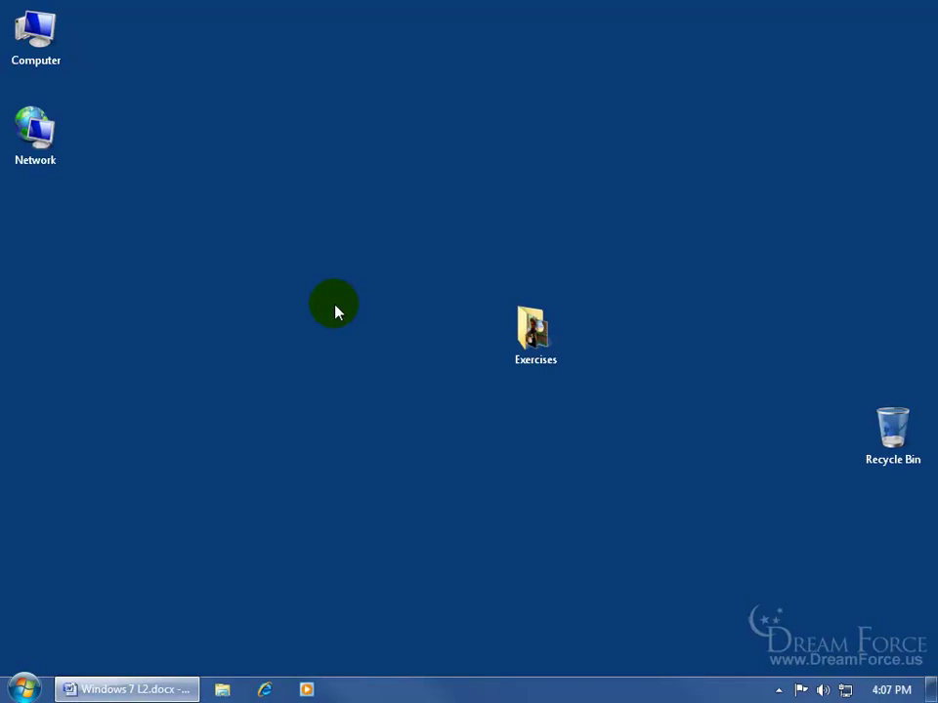
- Open the Backup and Restore page through the Control Panel's option to back up the computer
click(22, 689)
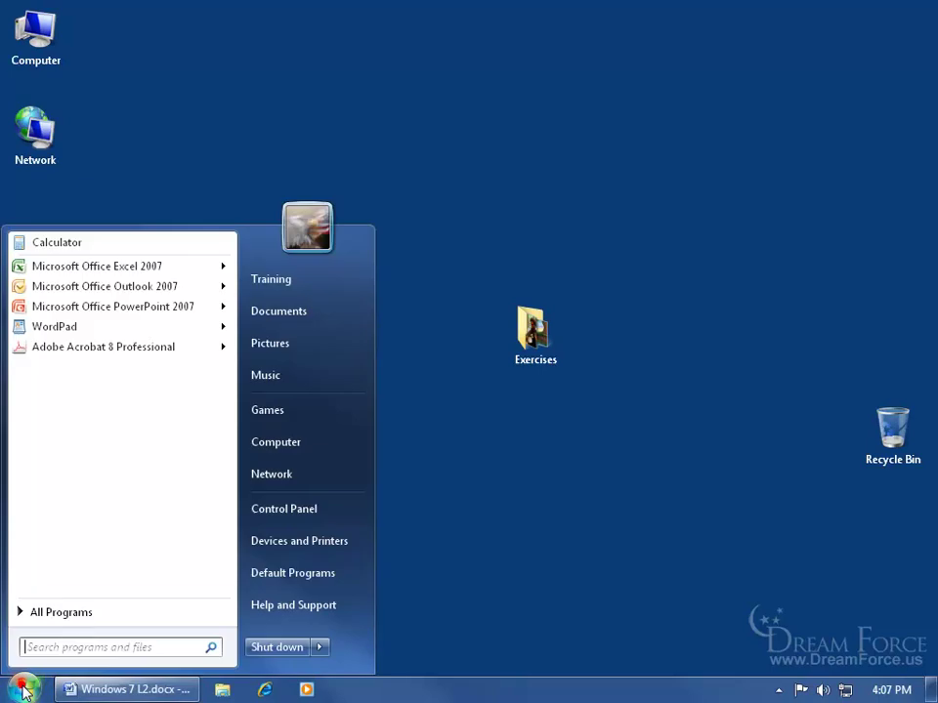
click(313, 515)
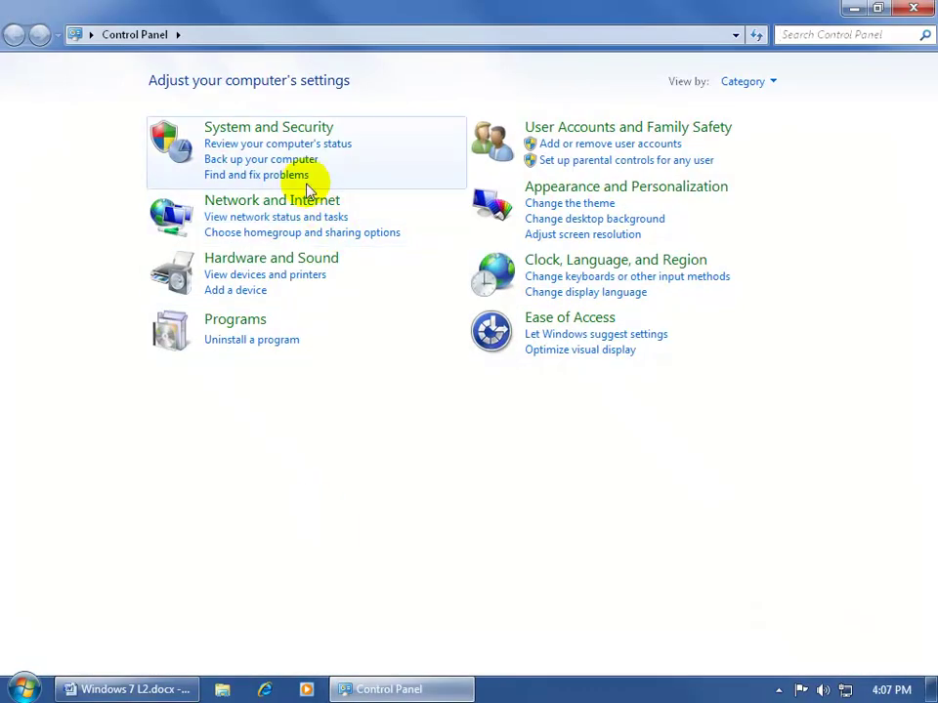
click(284, 162)
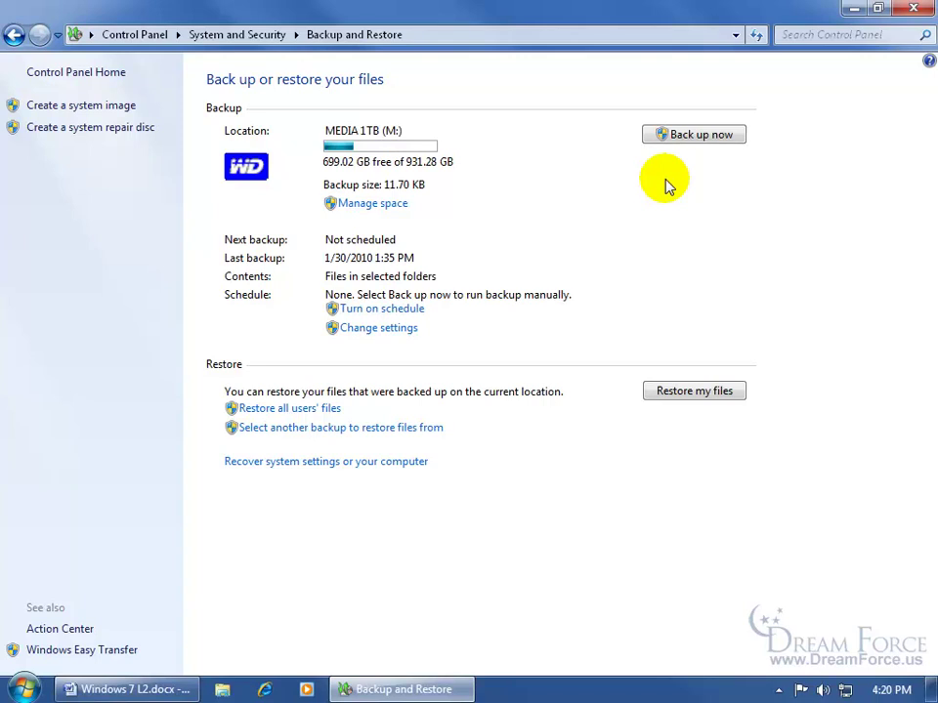
- Change the backup settings to save on 500 GB (O:) and let Windows choose what to back up
click(389, 336)
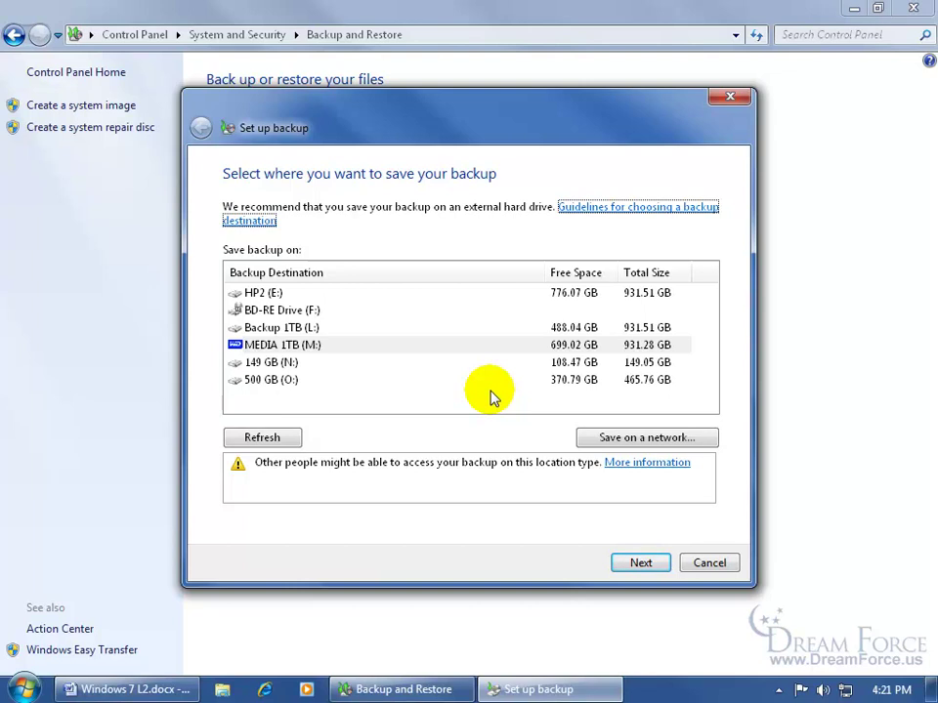
click(295, 380)
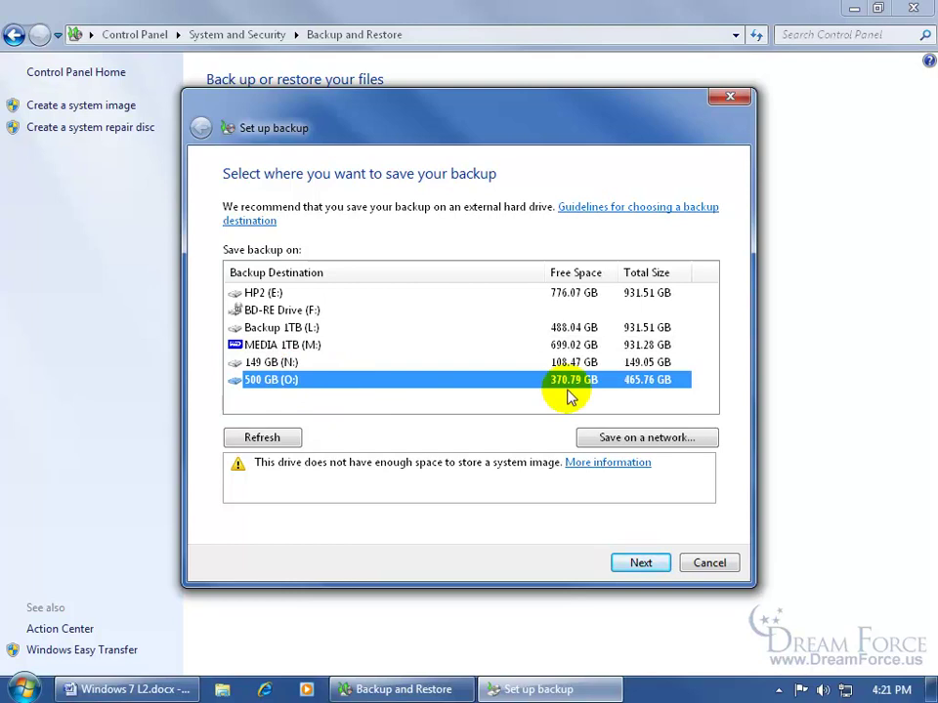
click(637, 562)
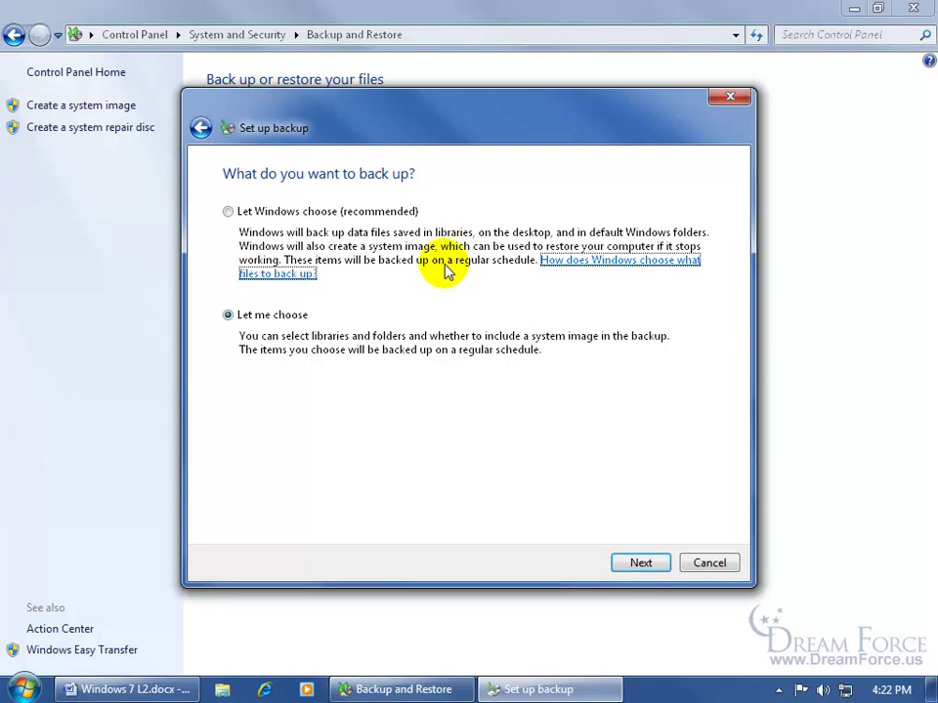
click(228, 211)
click(641, 563)
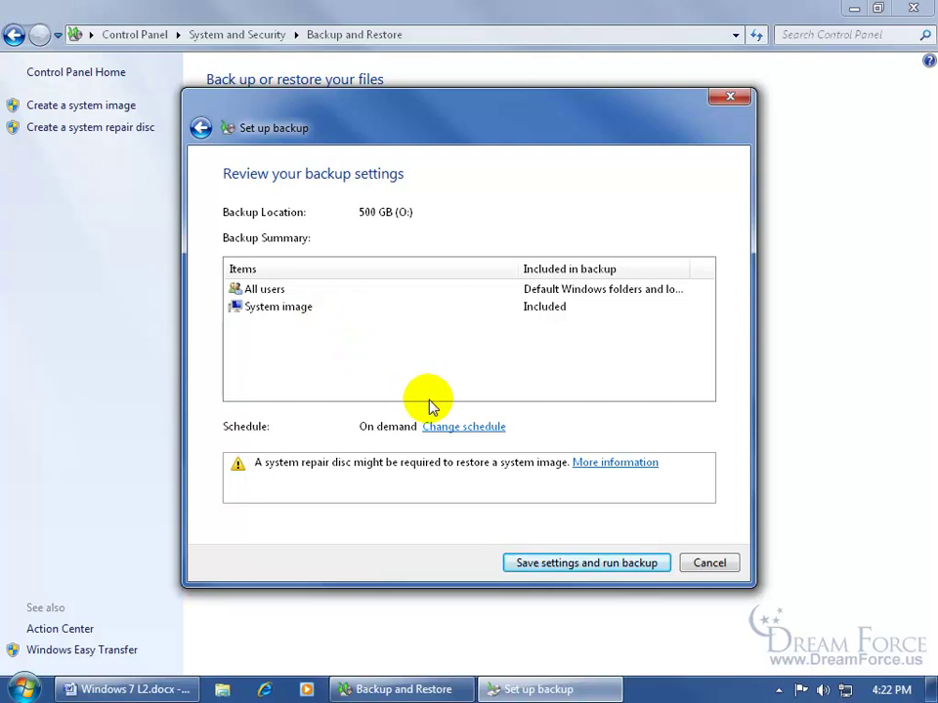
- Schedule the backup weekly on Saturday at 6:00 AM, and cancel the setup without saving
click(463, 430)
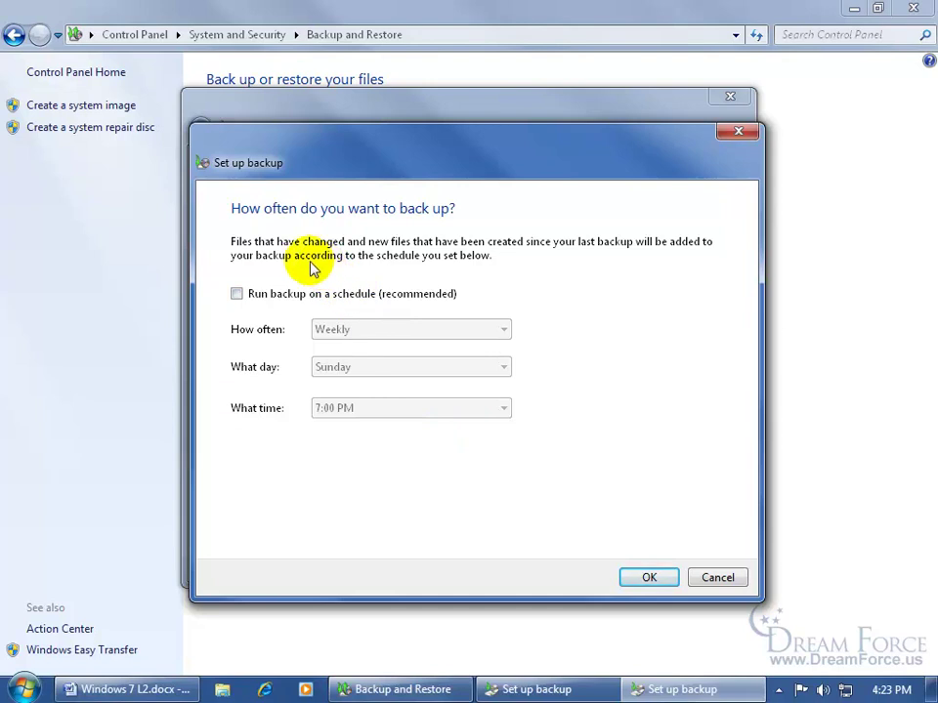
click(237, 293)
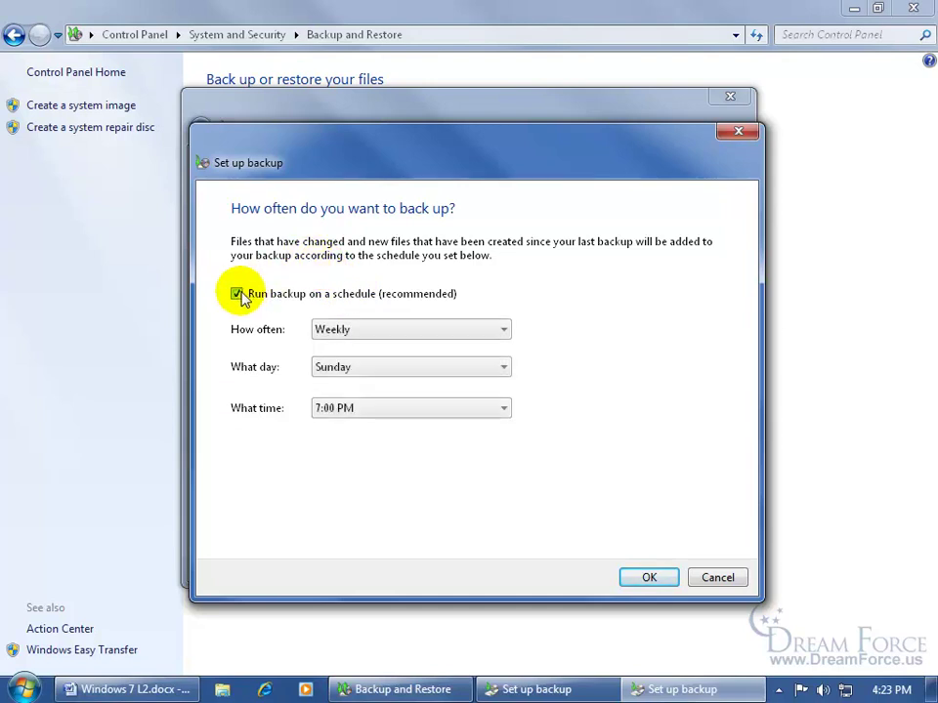
click(362, 337)
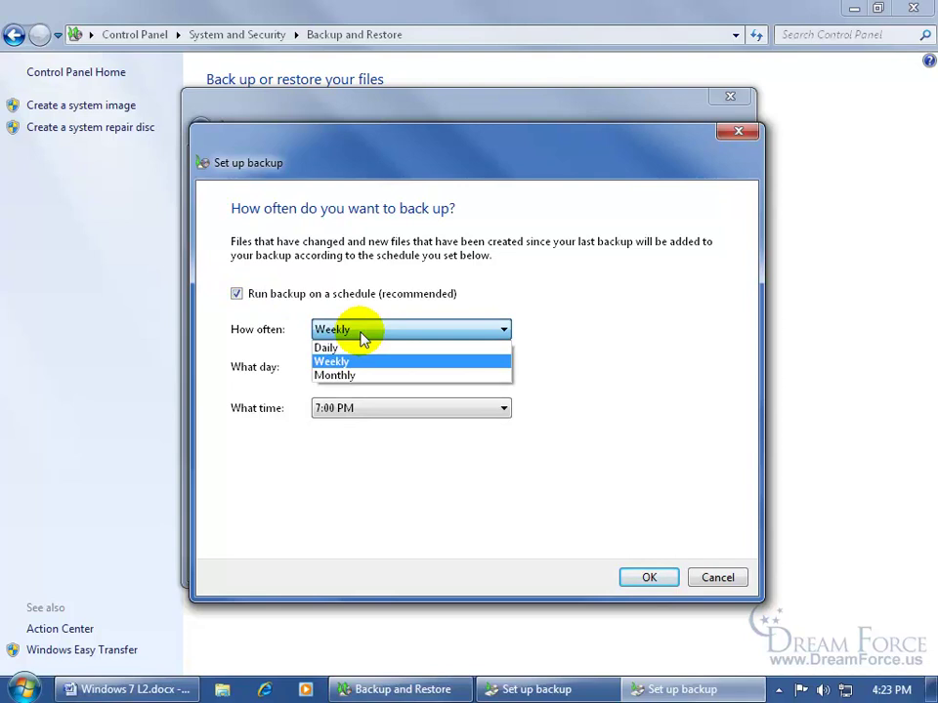
click(352, 361)
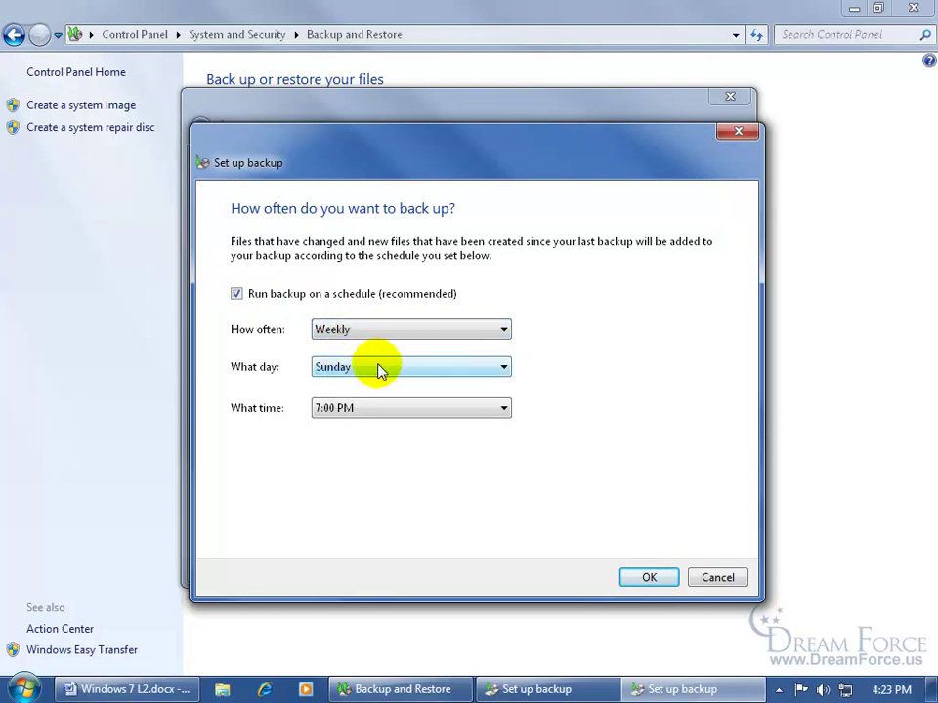
click(439, 372)
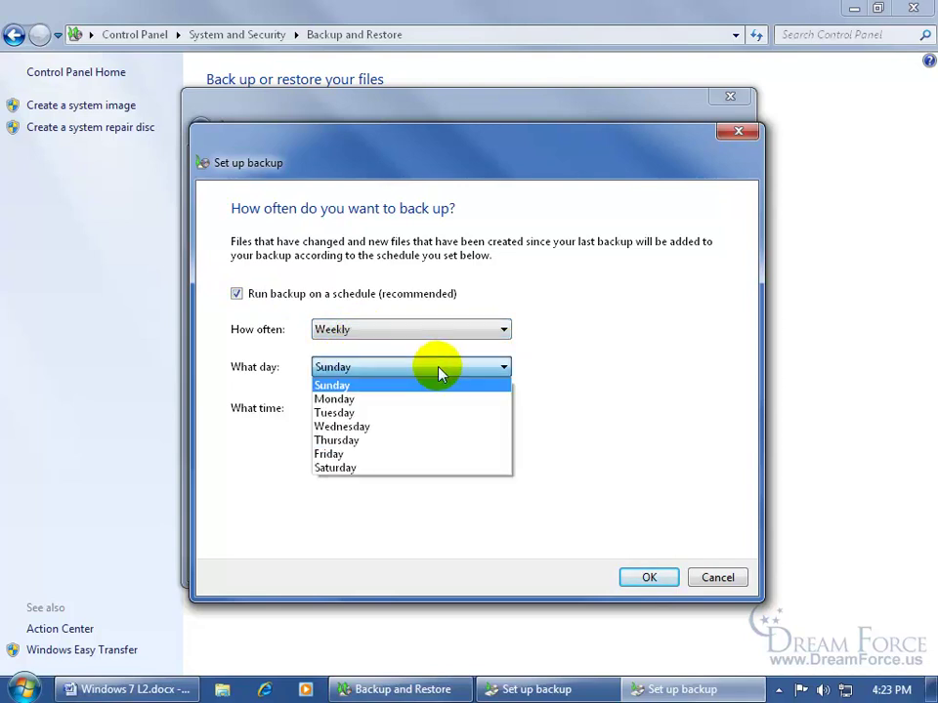
click(409, 469)
click(500, 408)
click(398, 157)
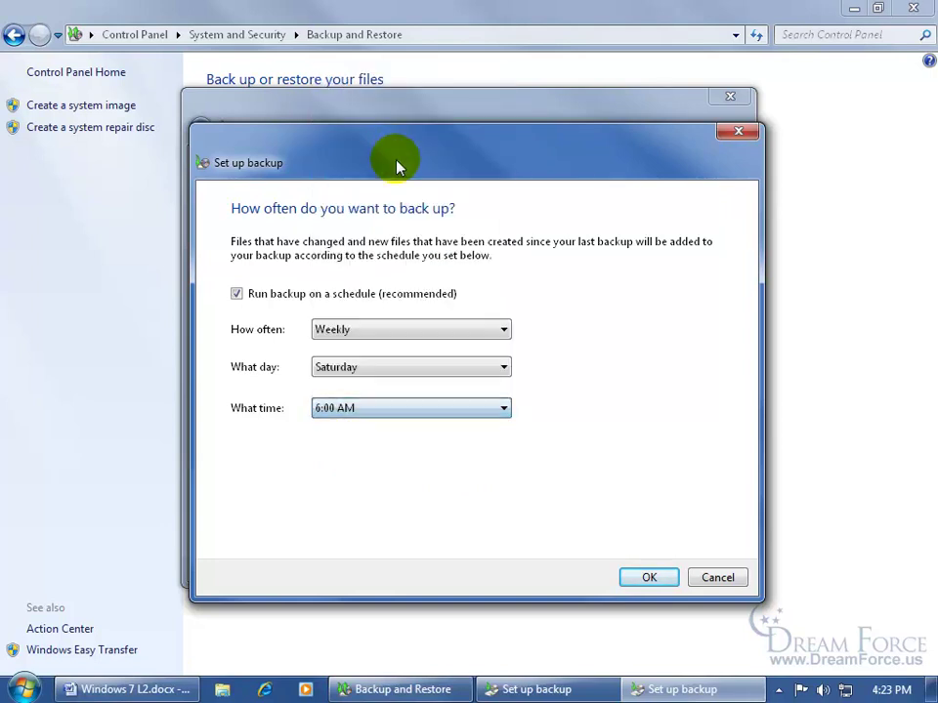
click(643, 577)
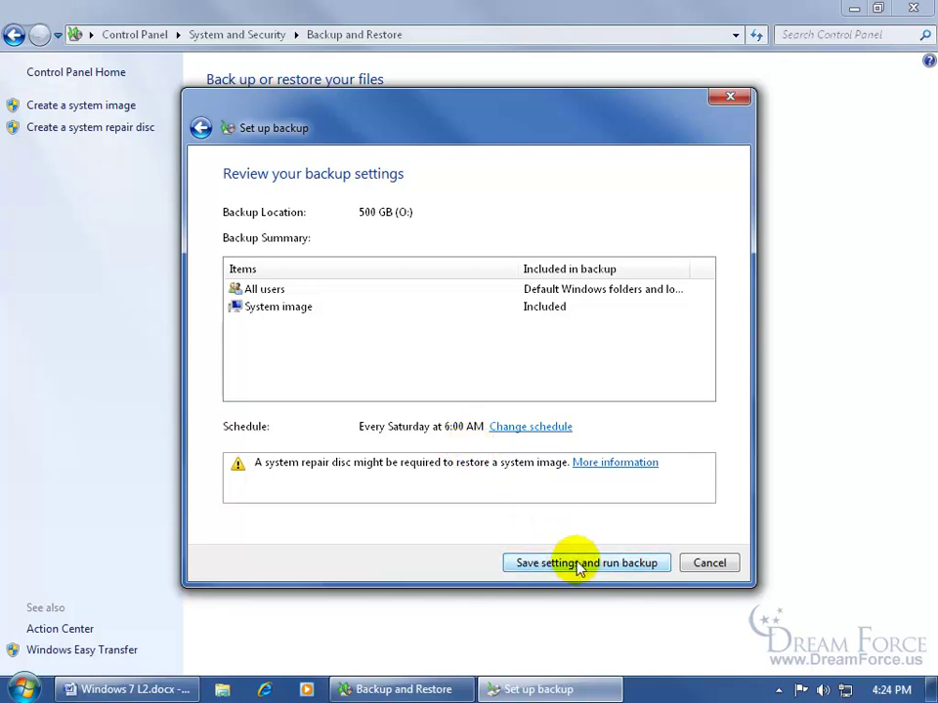
click(708, 564)
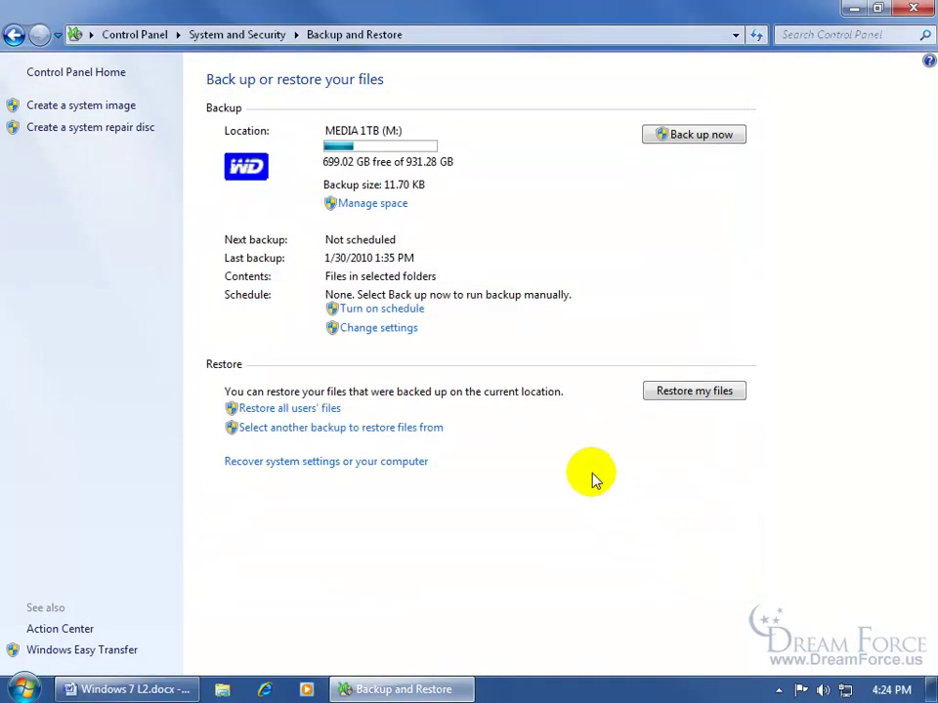
- Restart the backup setup with 500 GB (O:) as the destination and manual selection of the items to back up
click(404, 329)
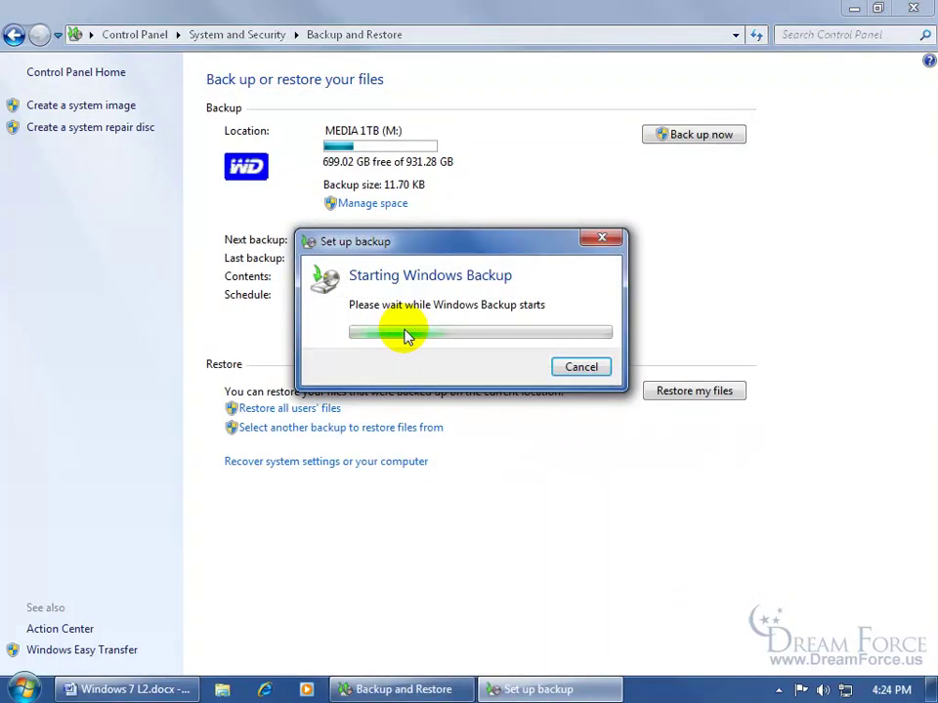
click(270, 379)
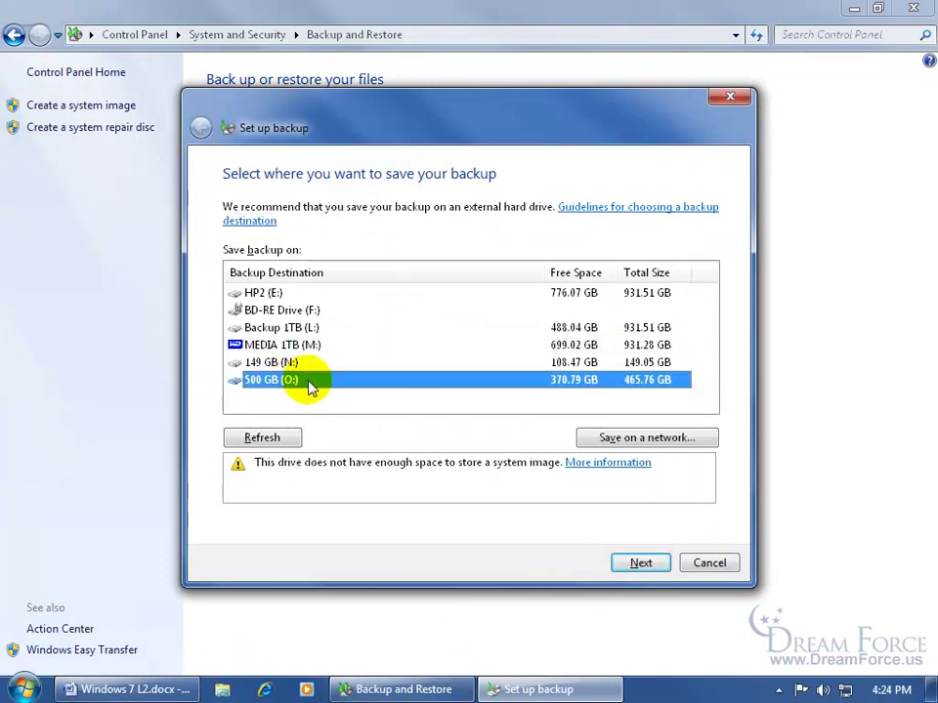
click(626, 562)
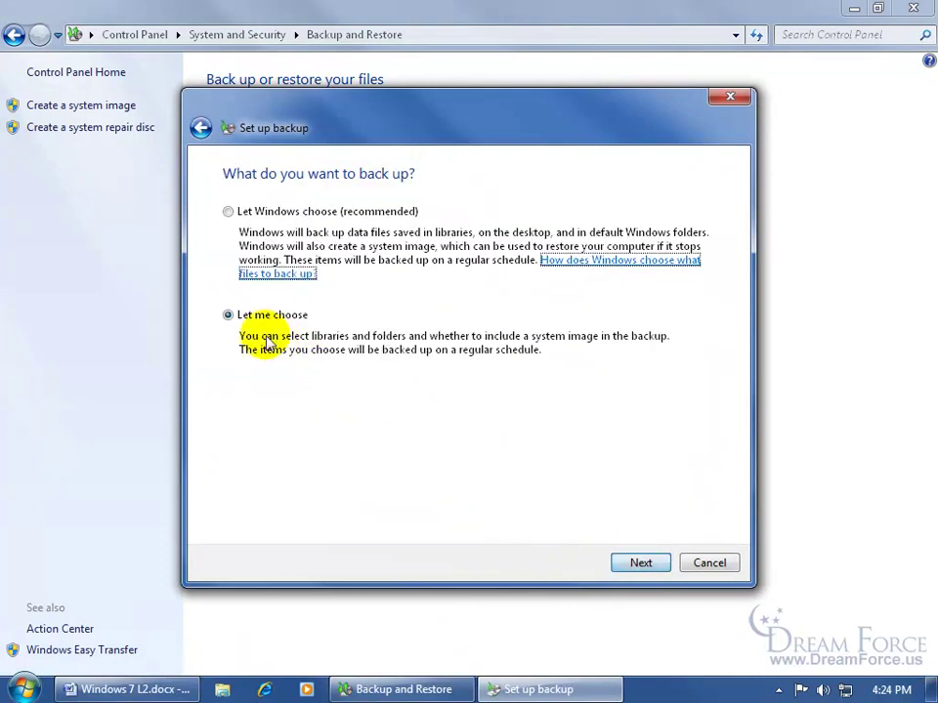
click(637, 564)
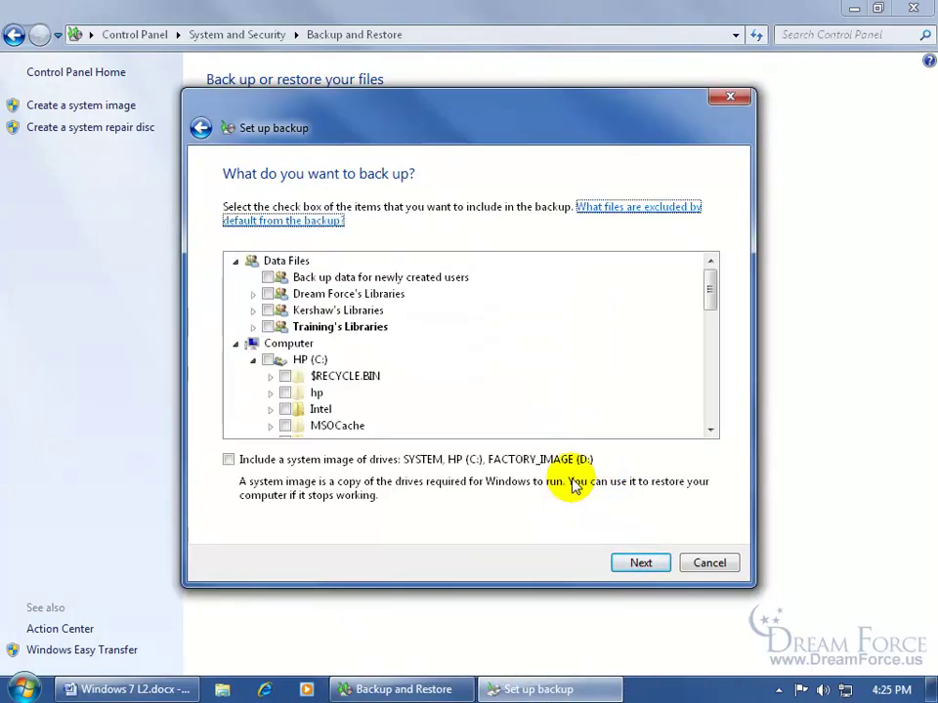
- Try including Dream Force's Libraries in the backup, view the libraries they contain, and deselect them
click(268, 294)
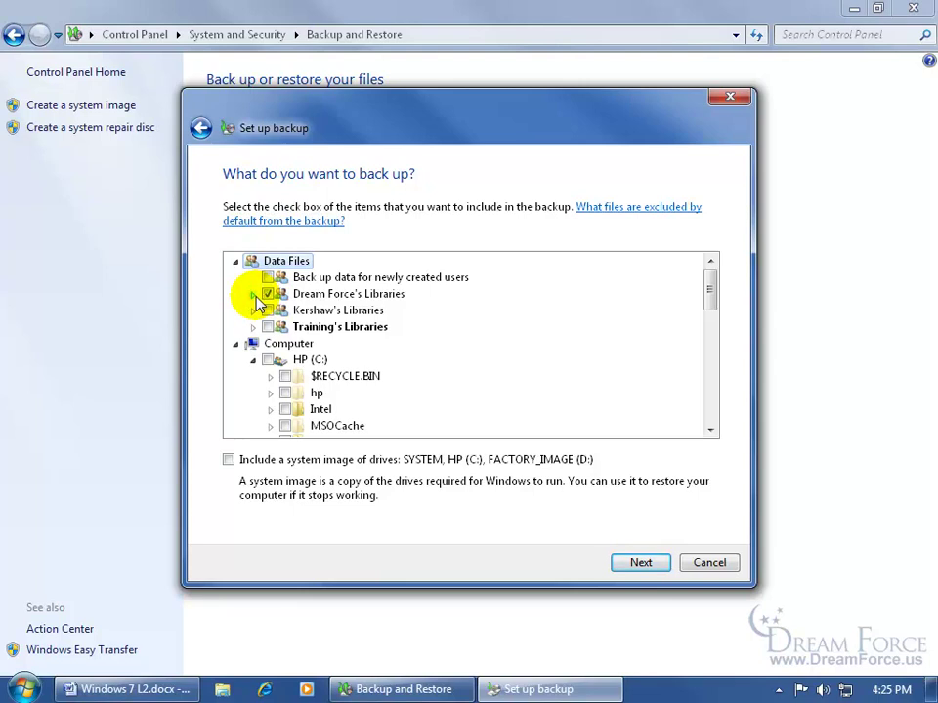
click(254, 295)
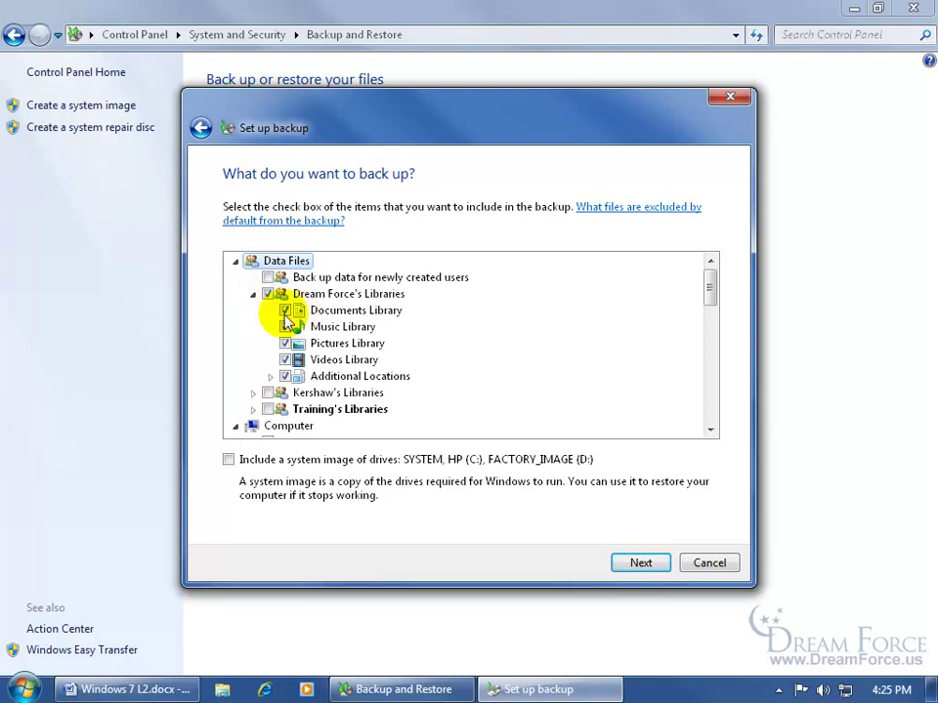
click(254, 294)
click(267, 294)
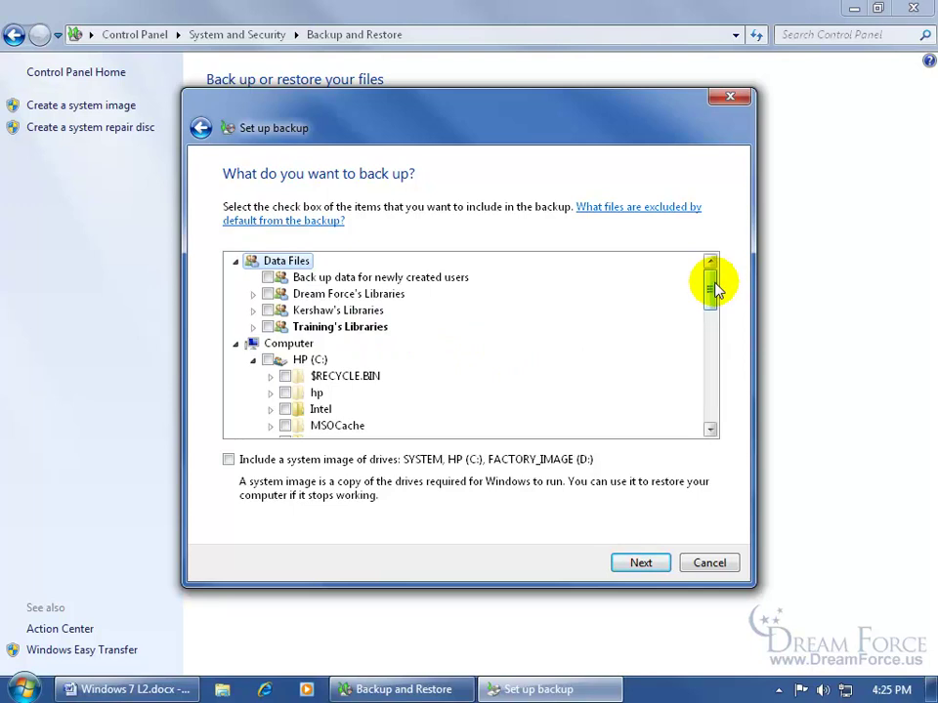
- Include the Exercises folder from C:\Users\Training\Desktop, with its Fonts subfolder, in the backup
drag(714, 289, 712, 302)
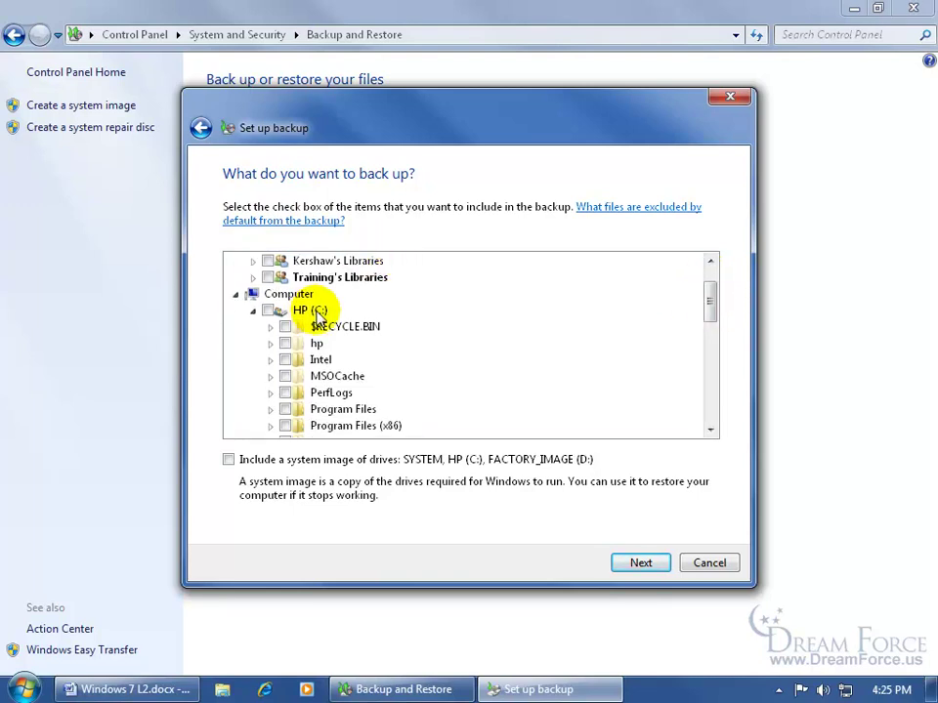
drag(709, 306, 709, 341)
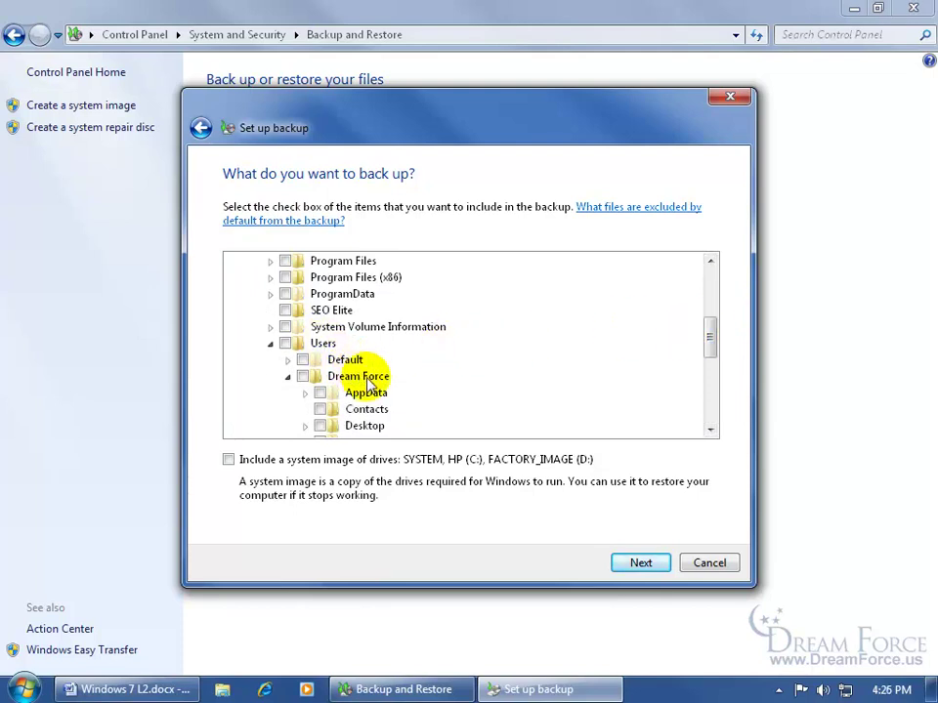
drag(705, 336, 706, 390)
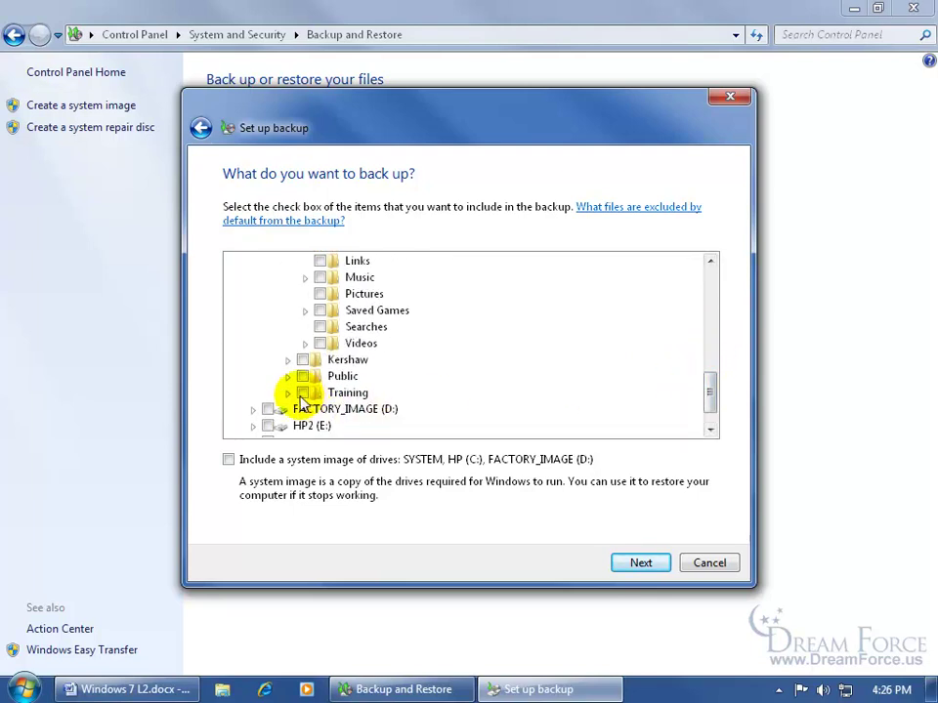
click(289, 394)
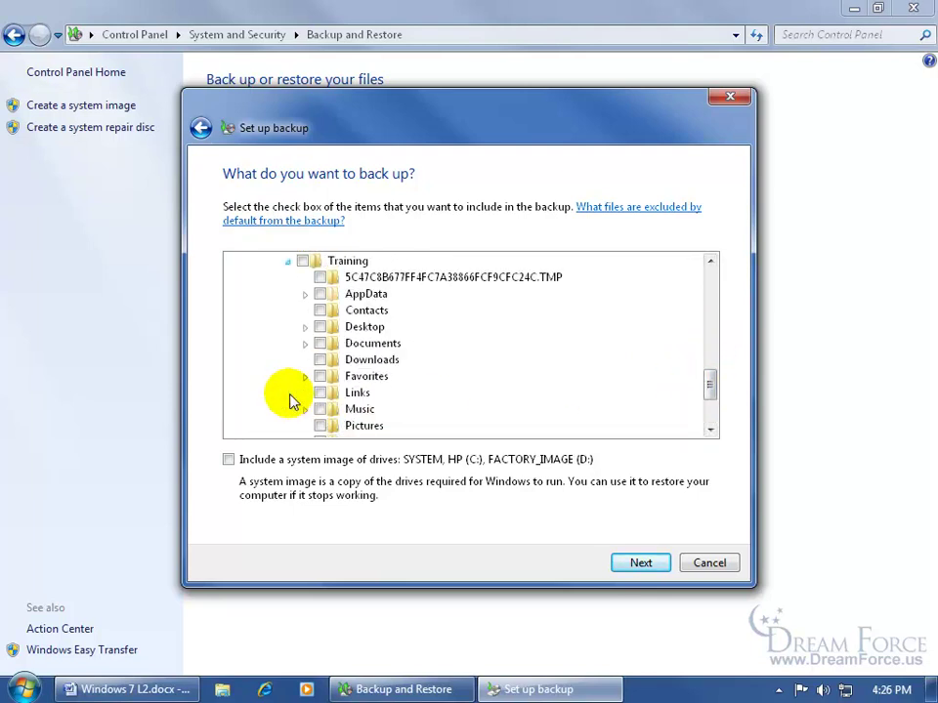
click(304, 328)
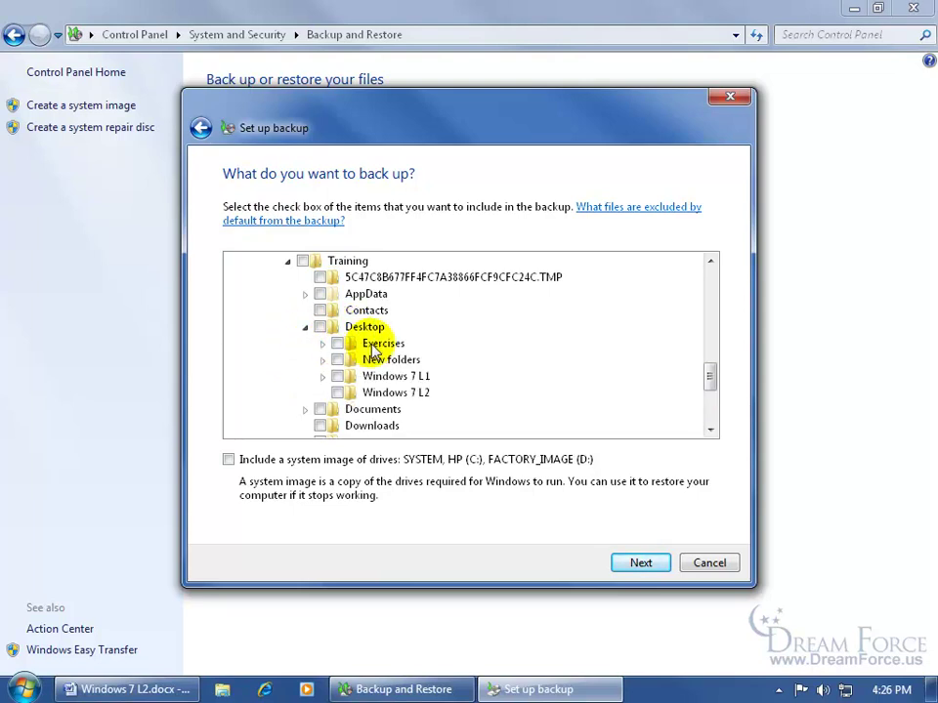
click(322, 344)
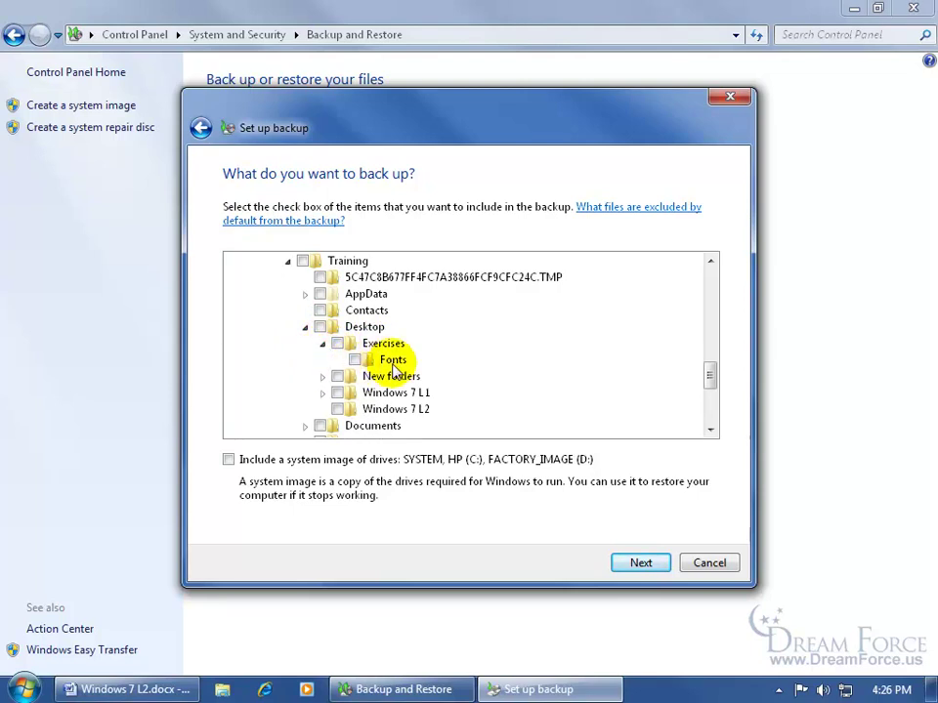
click(337, 344)
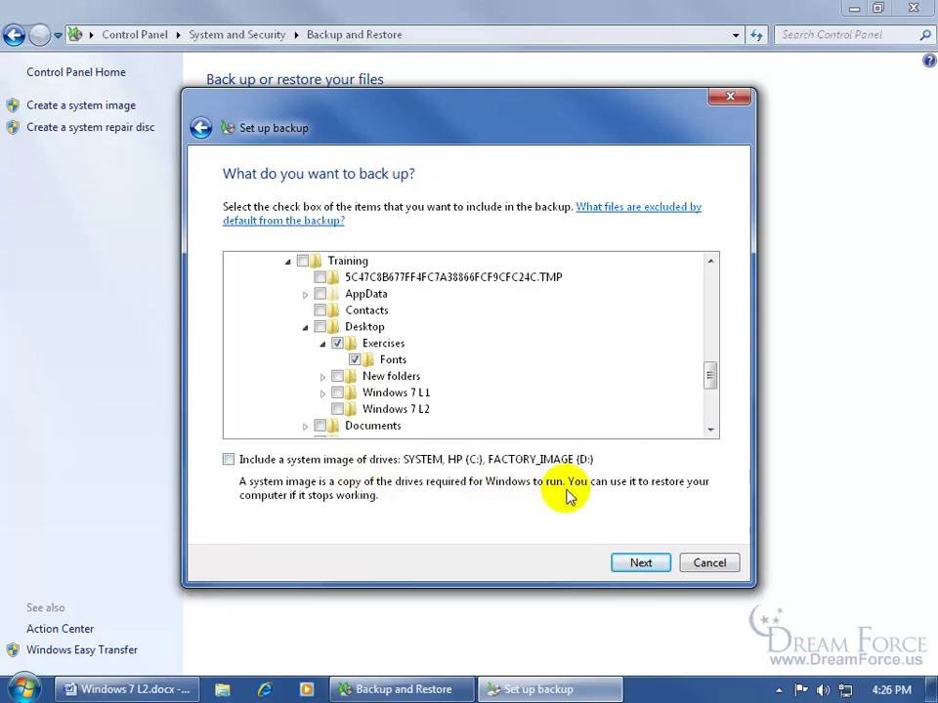
- Keep the backup on demand without a schedule, save the settings and run the backup, and close Backup and Restore
click(639, 561)
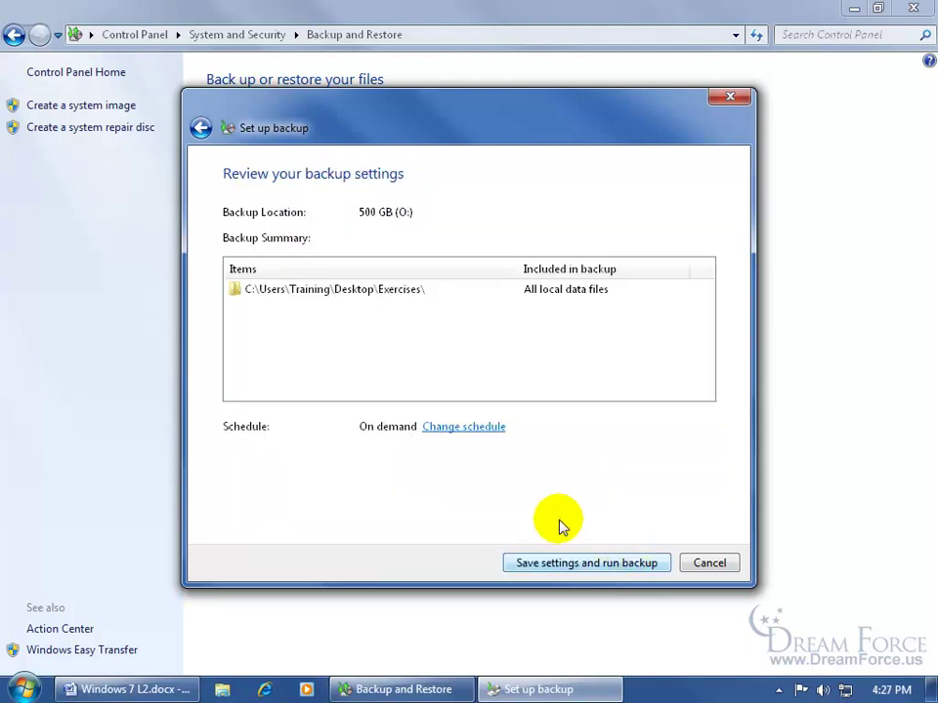
click(457, 430)
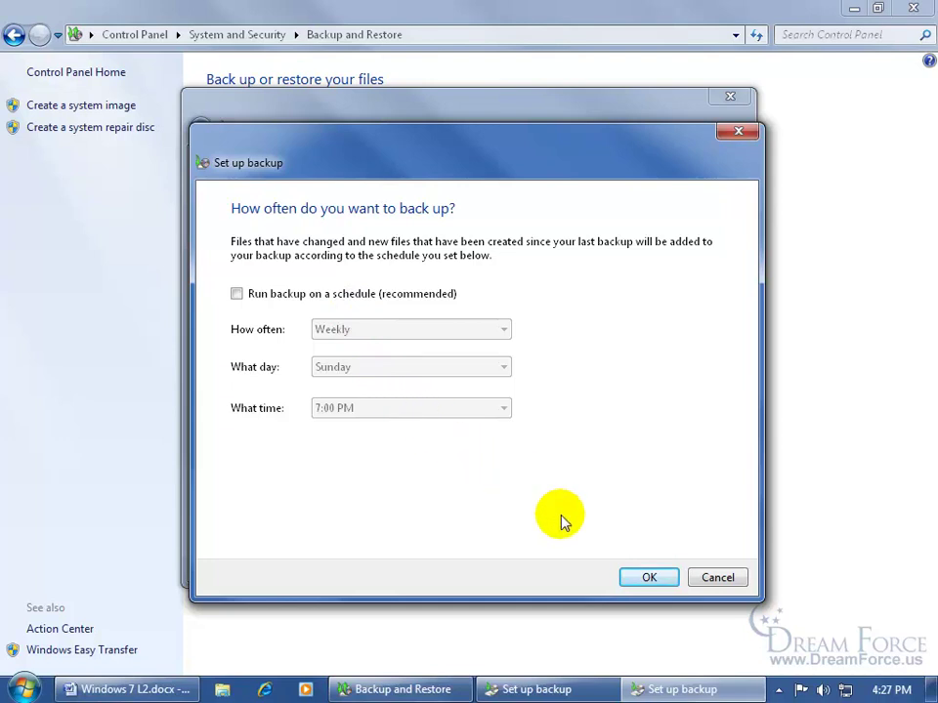
click(650, 579)
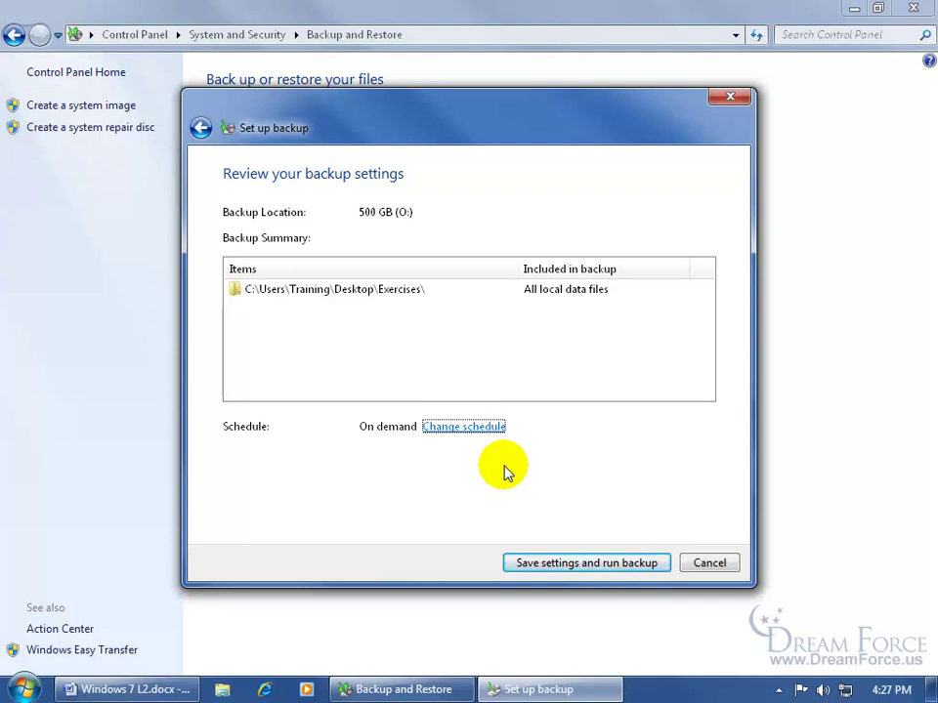
click(584, 565)
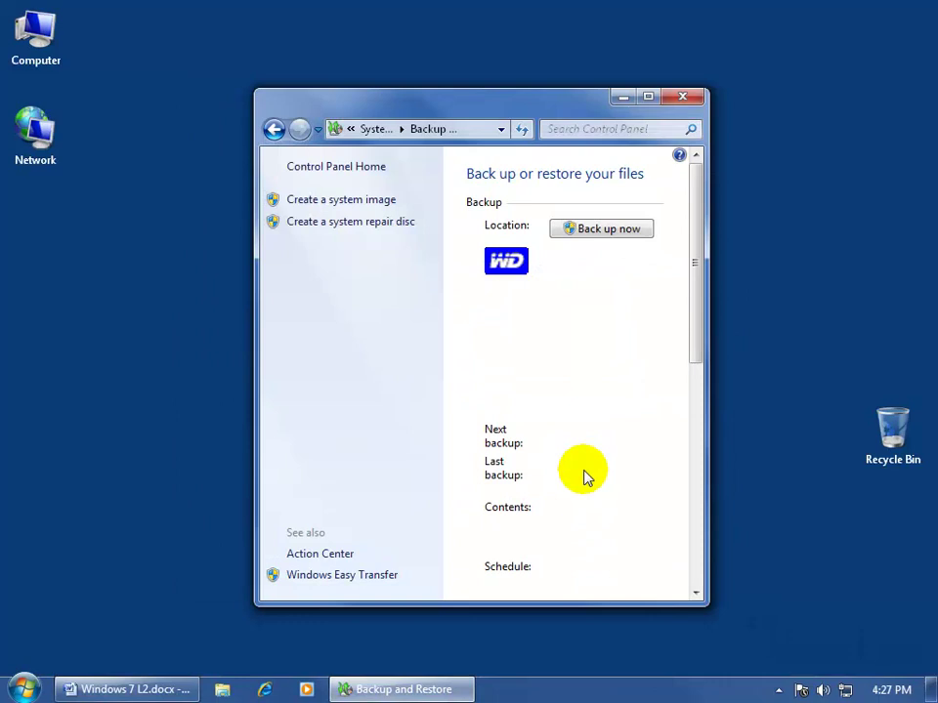
double_click(525, 96)
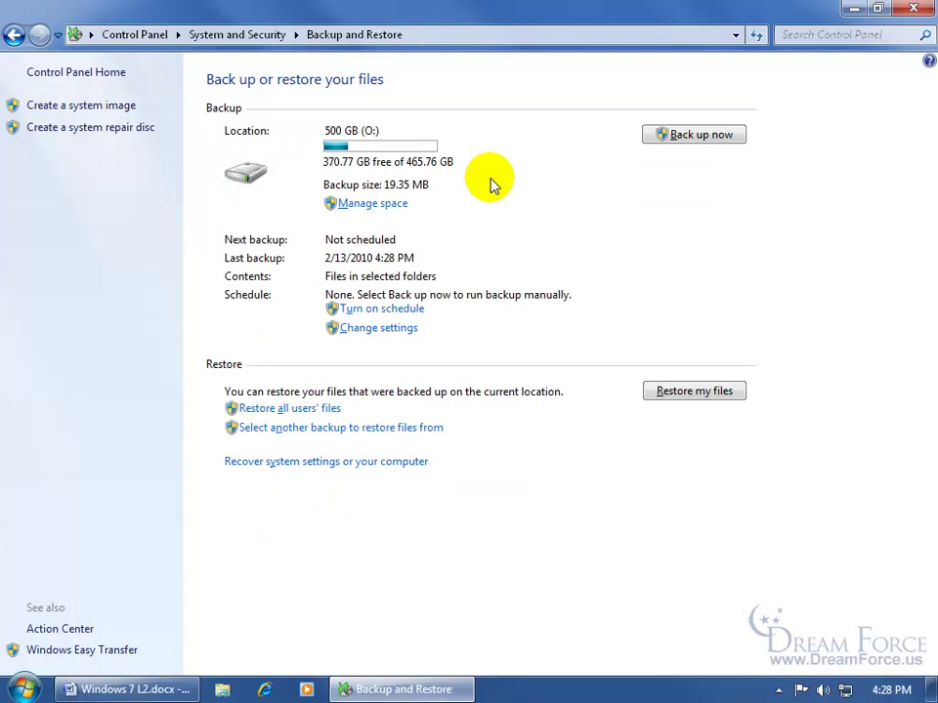
click(914, 8)
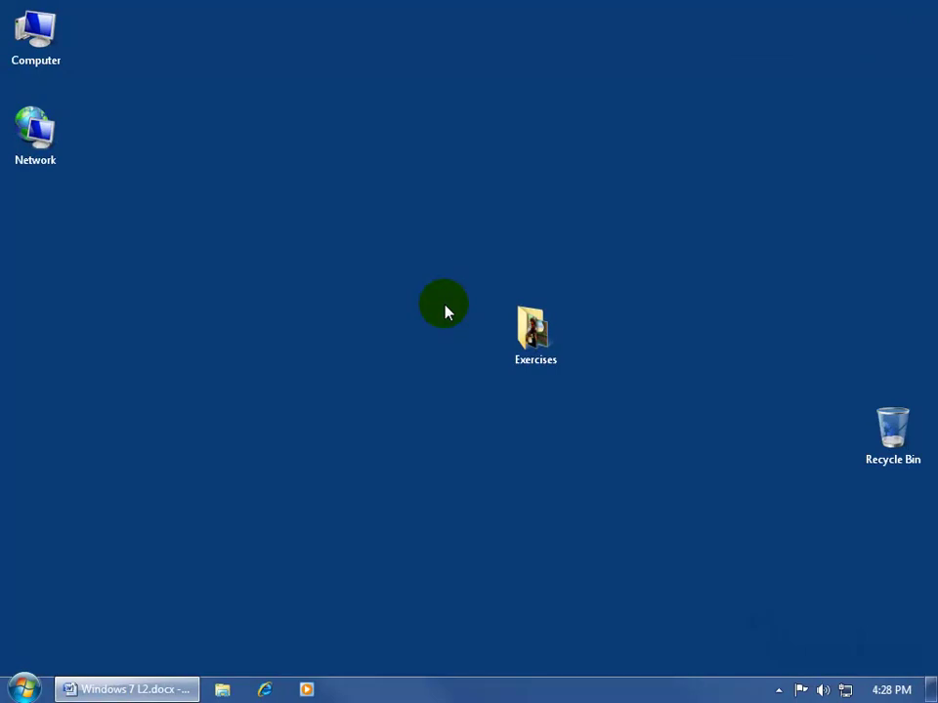
- Look for the DREAMFORCE backup on the 500 GB (O:) drive from the Exercises folder window, and close the window
double_click(510, 327)
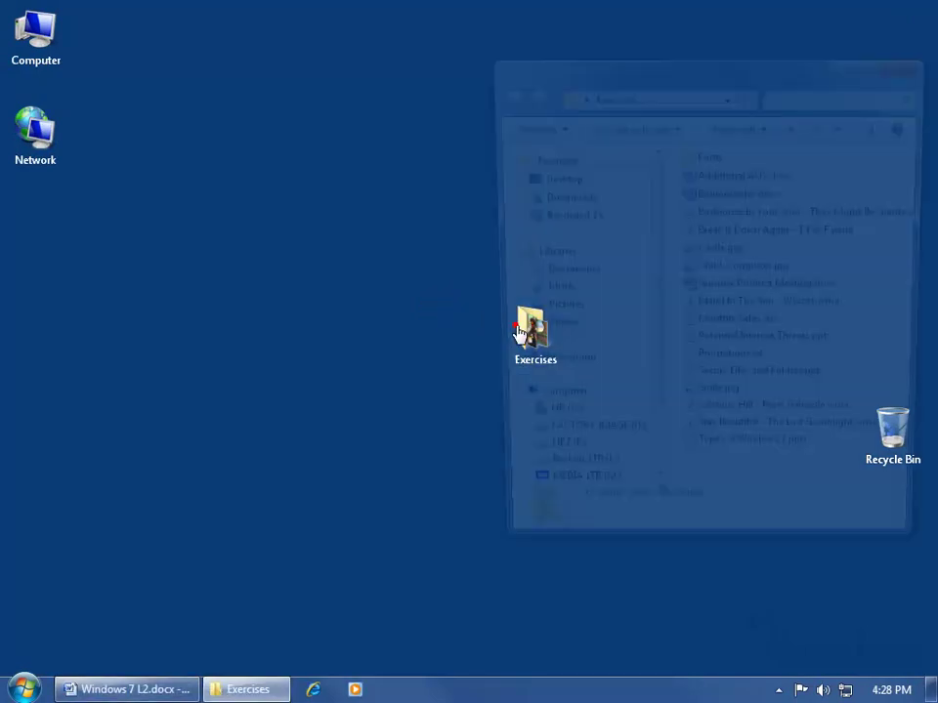
drag(650, 387, 584, 439)
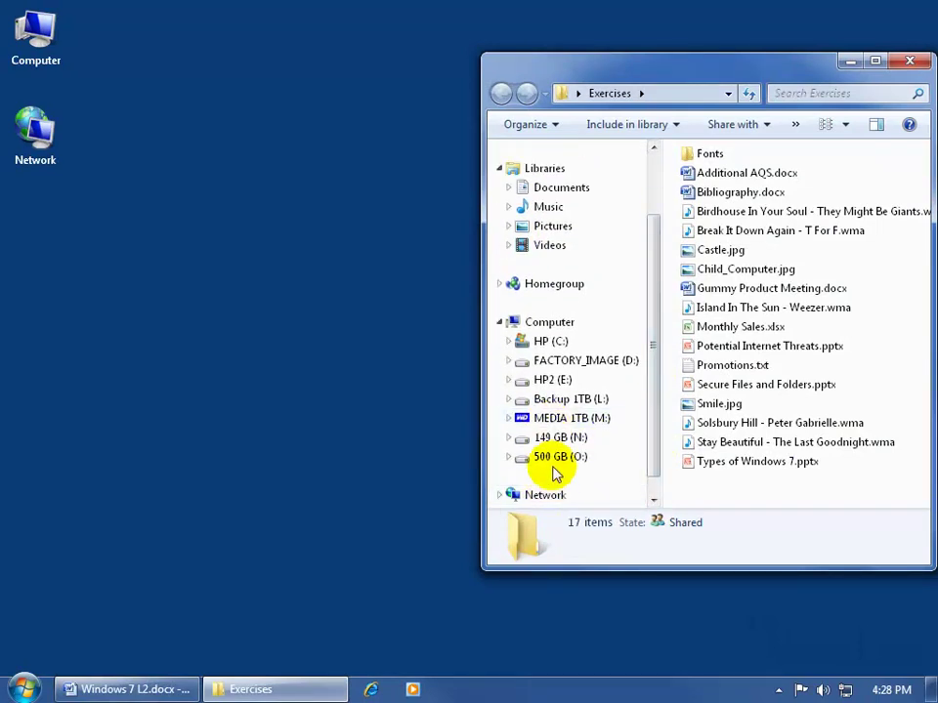
click(553, 463)
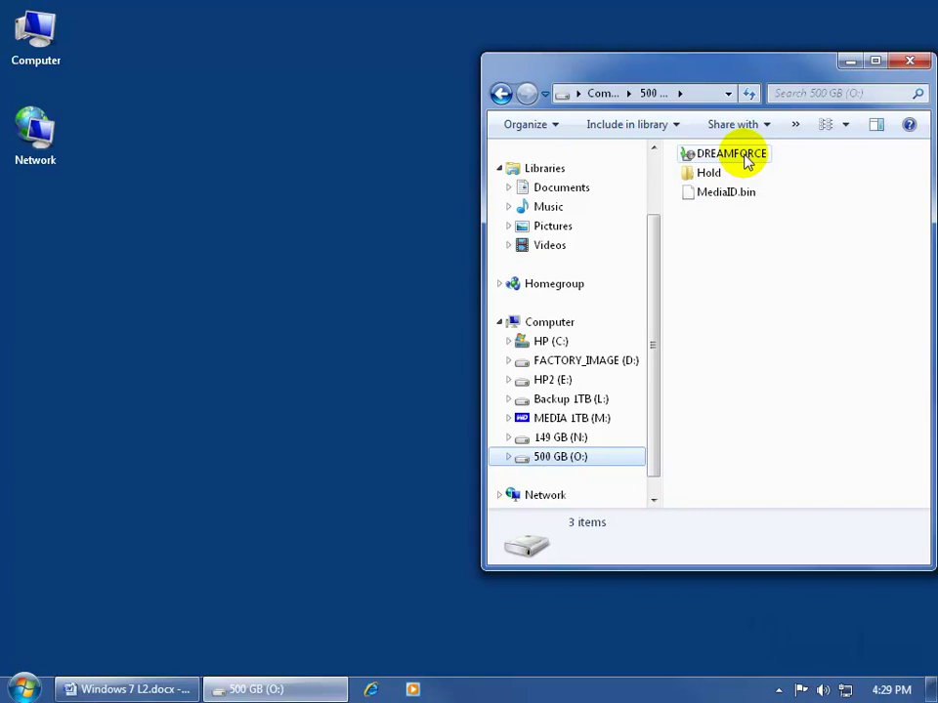
mouse_move(747, 162)
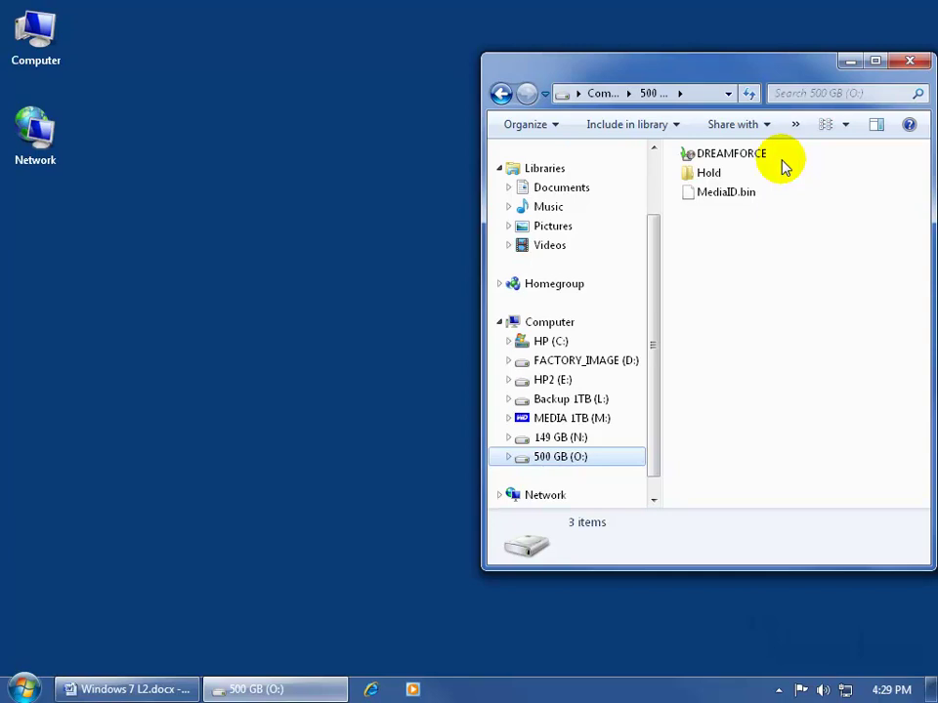
click(908, 61)
- Delete the last letter of the final line in Promotions.txt in the desktop's Exercises folder, and save the file on closing
click(528, 334)
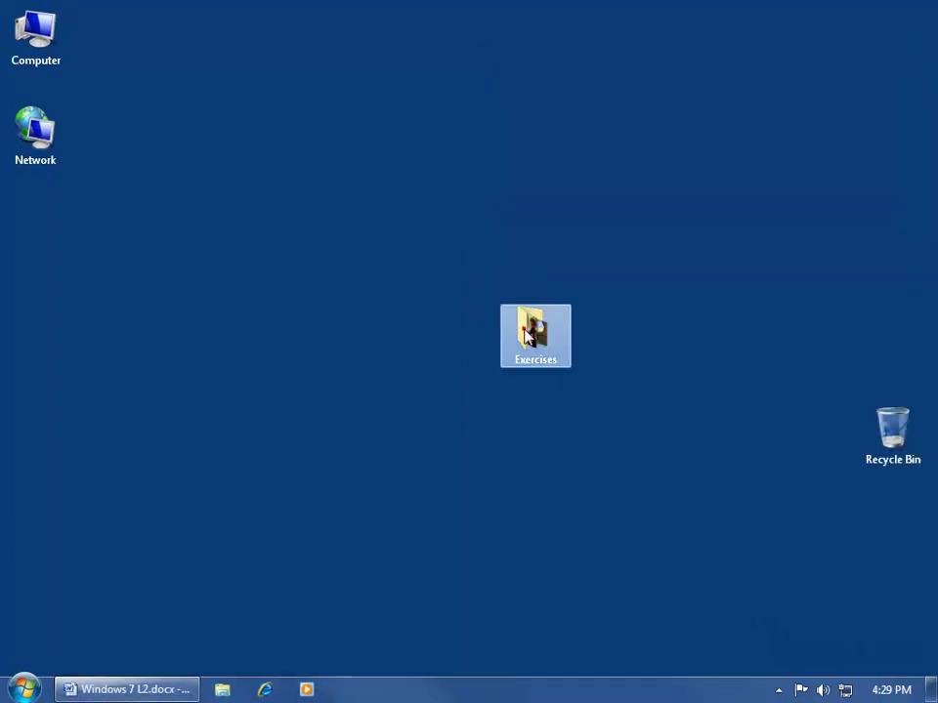
double_click(526, 333)
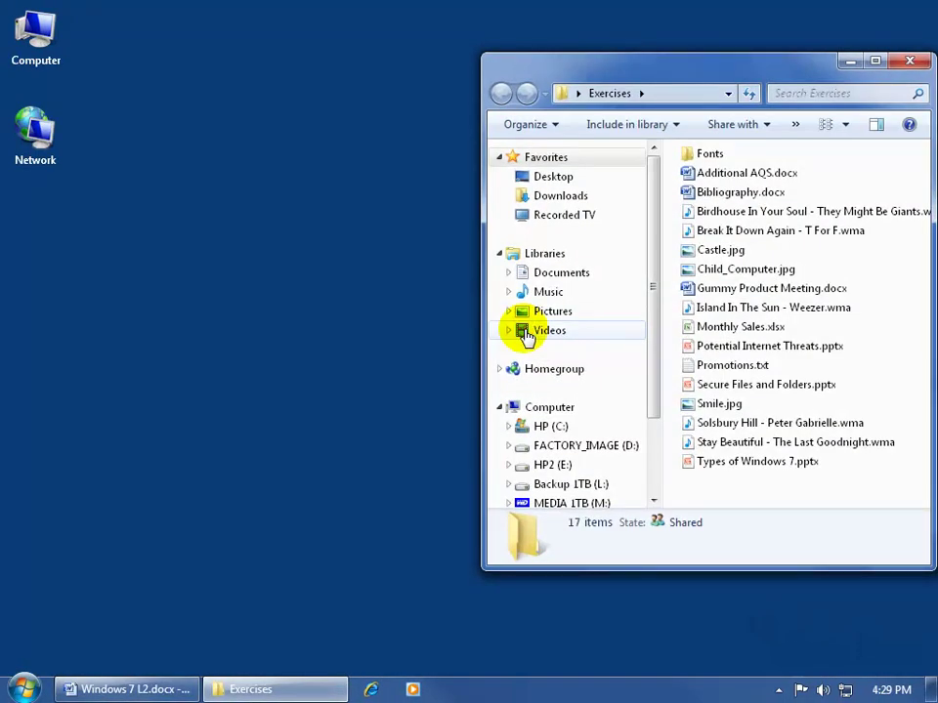
click(699, 366)
double_click(700, 367)
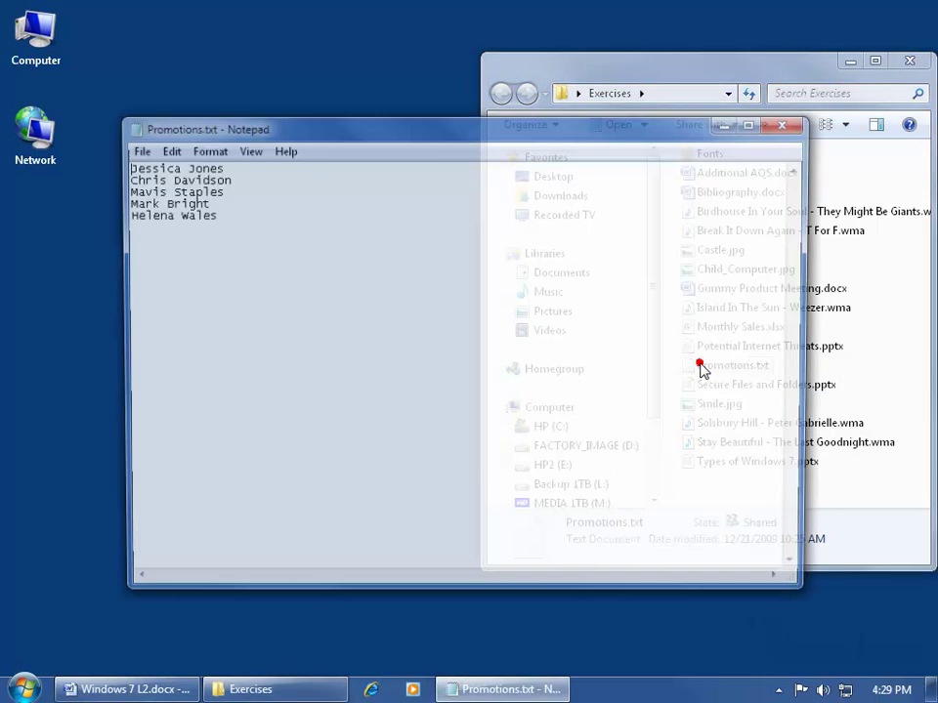
click(214, 212)
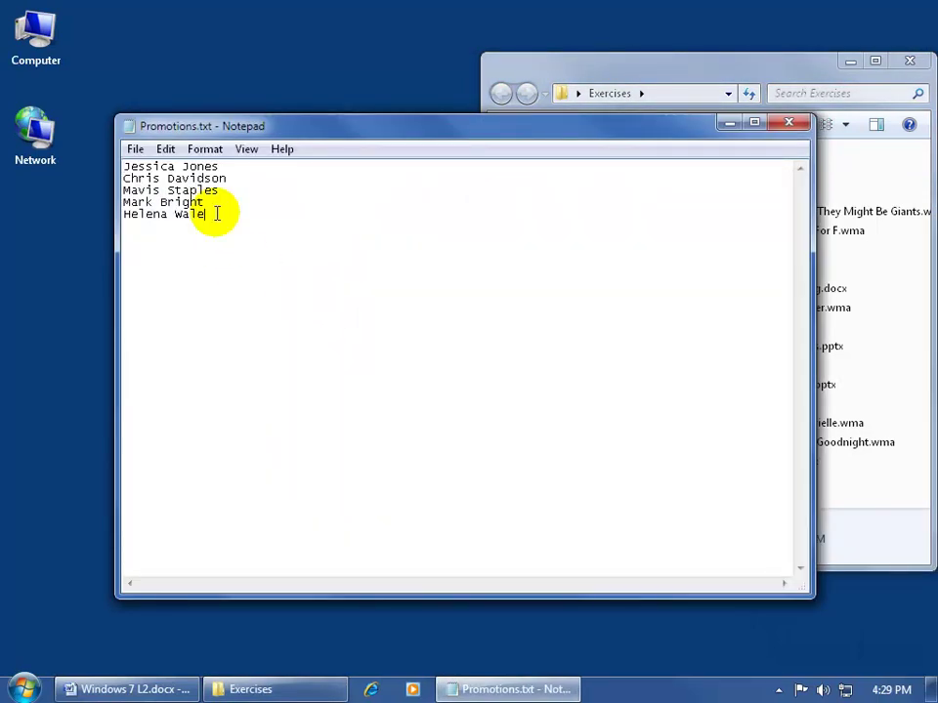
key(BackSpace)
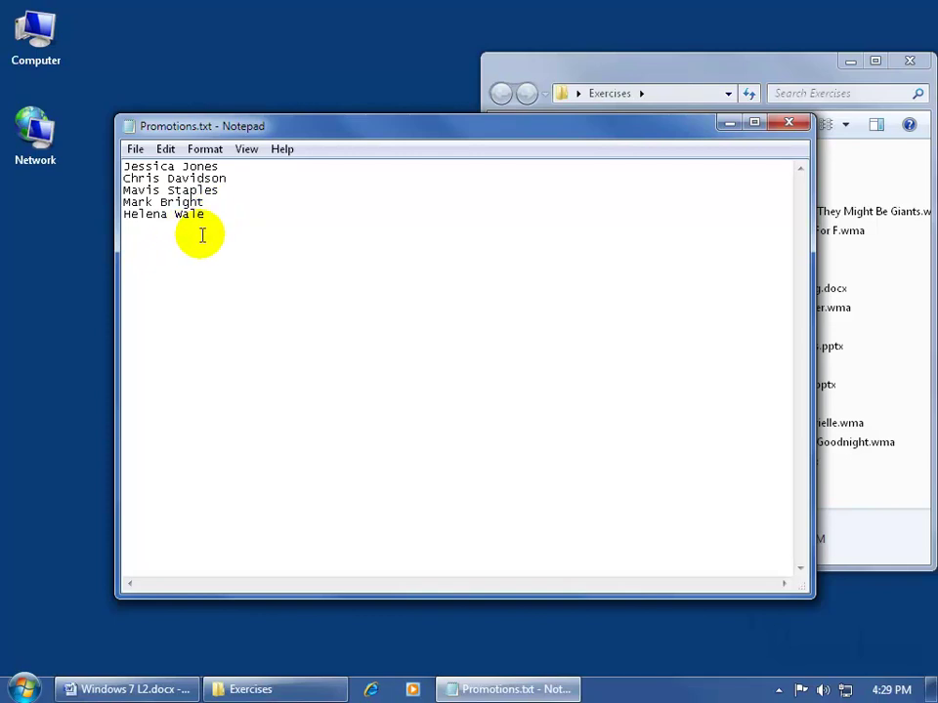
click(787, 124)
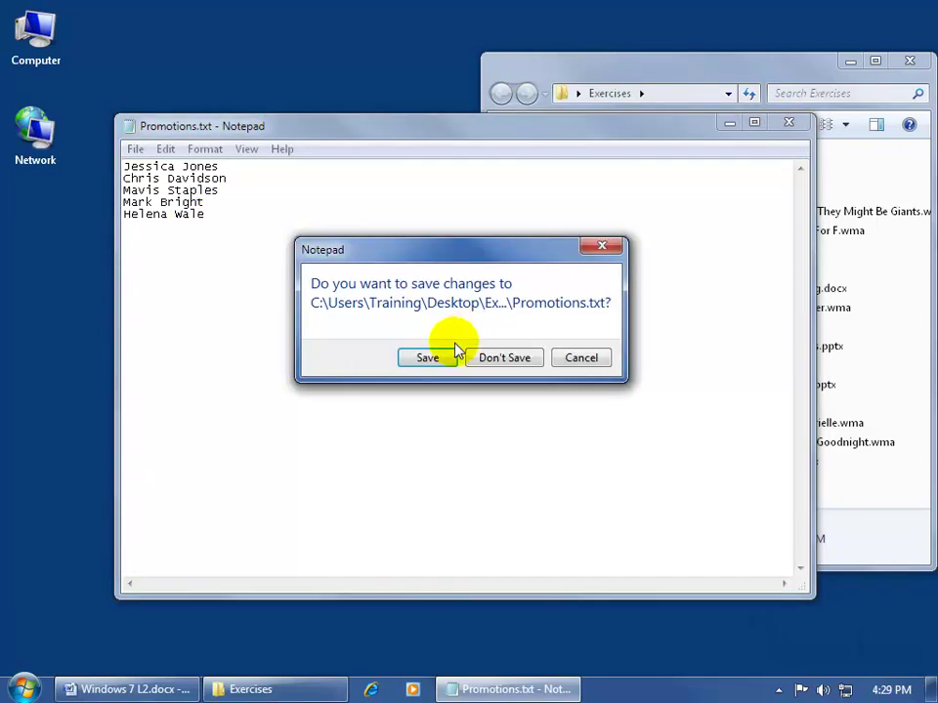
click(432, 356)
- Delete Smile.jpg from the Exercises folder
right_click(711, 404)
click(748, 345)
click(533, 425)
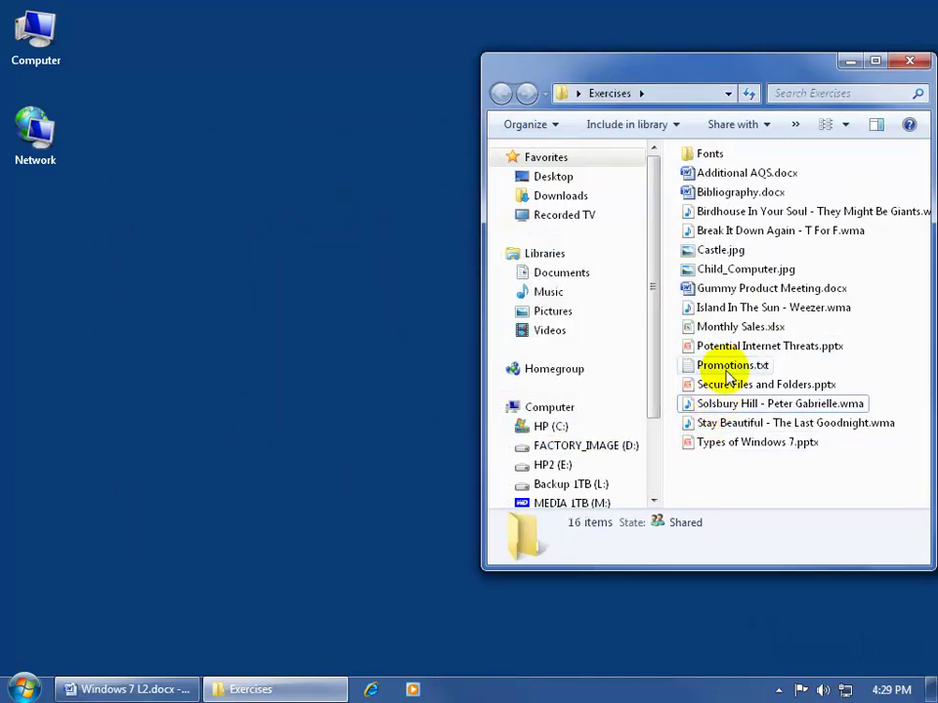
- Check the modified date in the properties of Promotions.txt, and close the properties
mouse_move(727, 379)
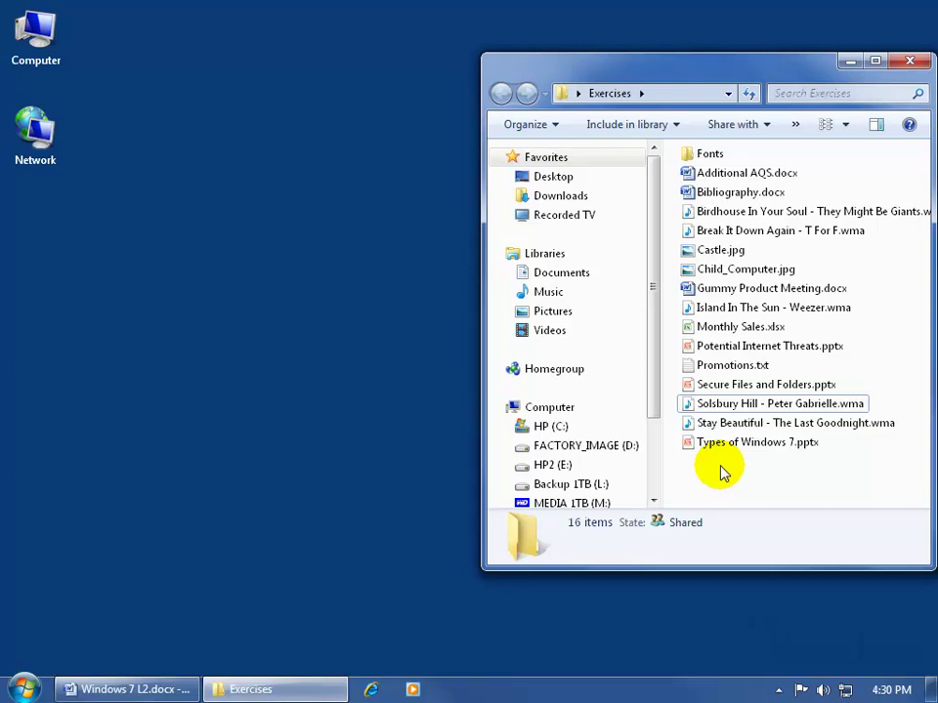
click(707, 366)
right_click(707, 367)
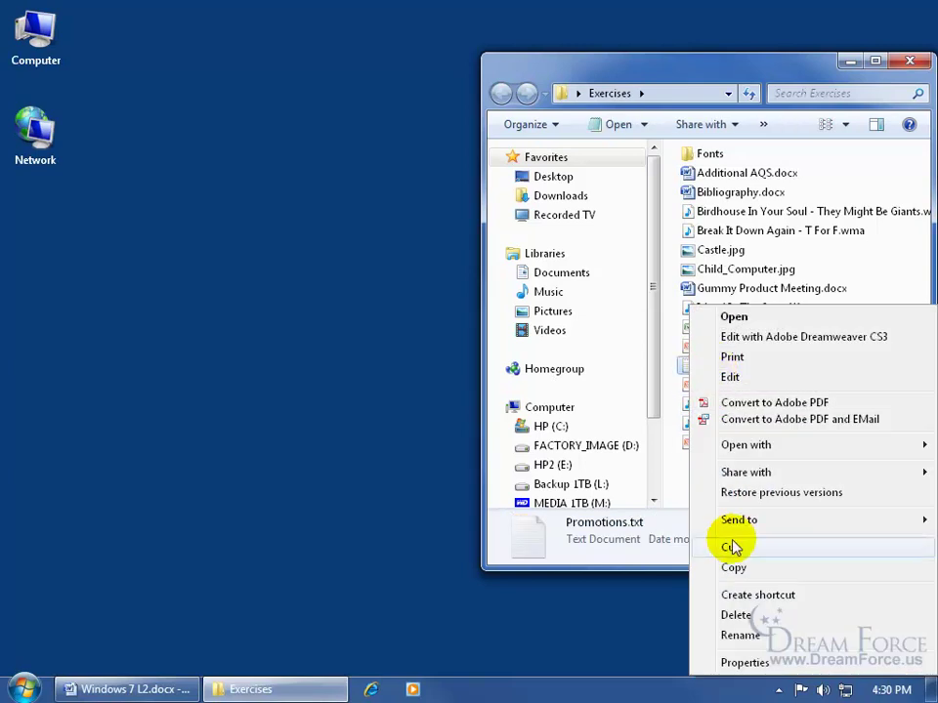
click(734, 663)
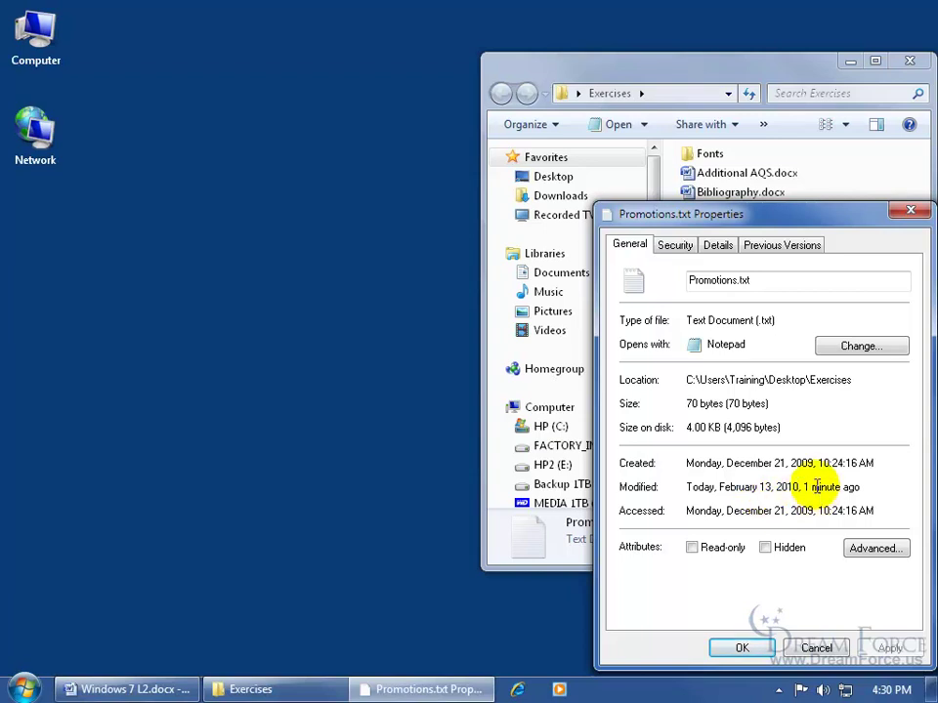
click(910, 211)
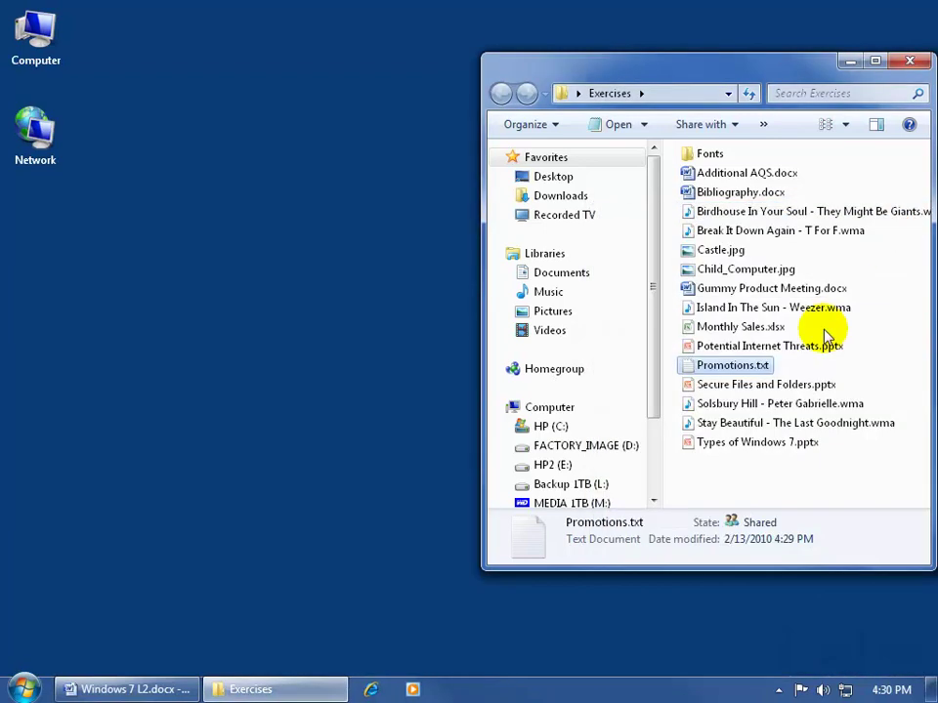